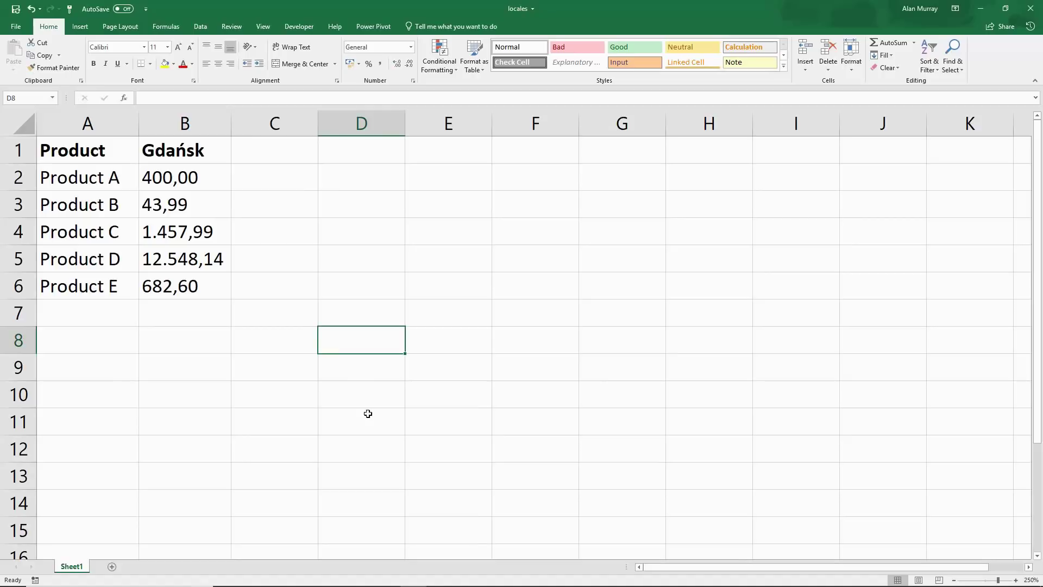
- Select the Gdańsk values, then the whole Gdańsk column B for cleanup
left_click(313, 378)
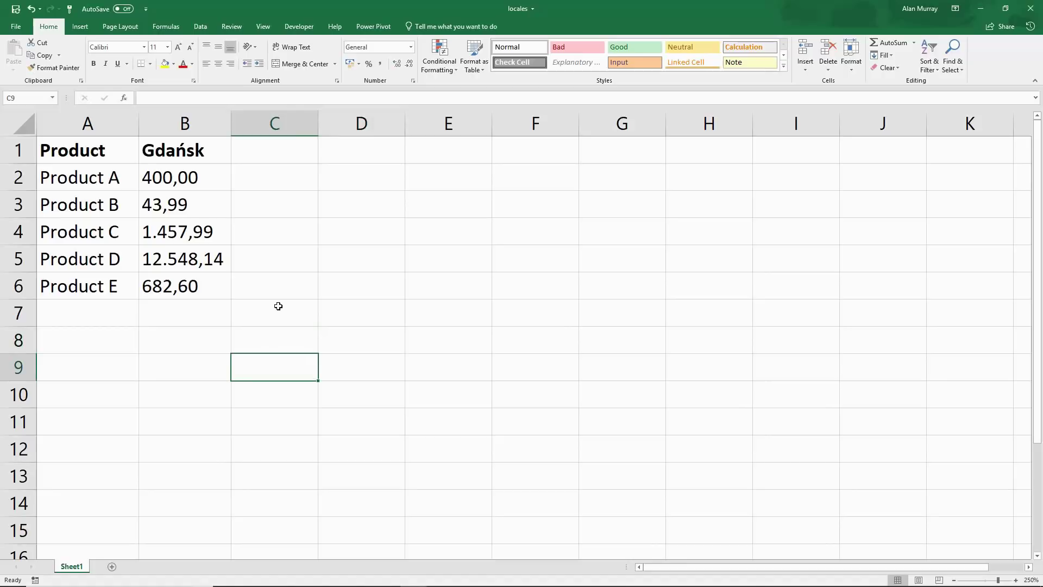
left_click_drag(194, 179, 181, 283)
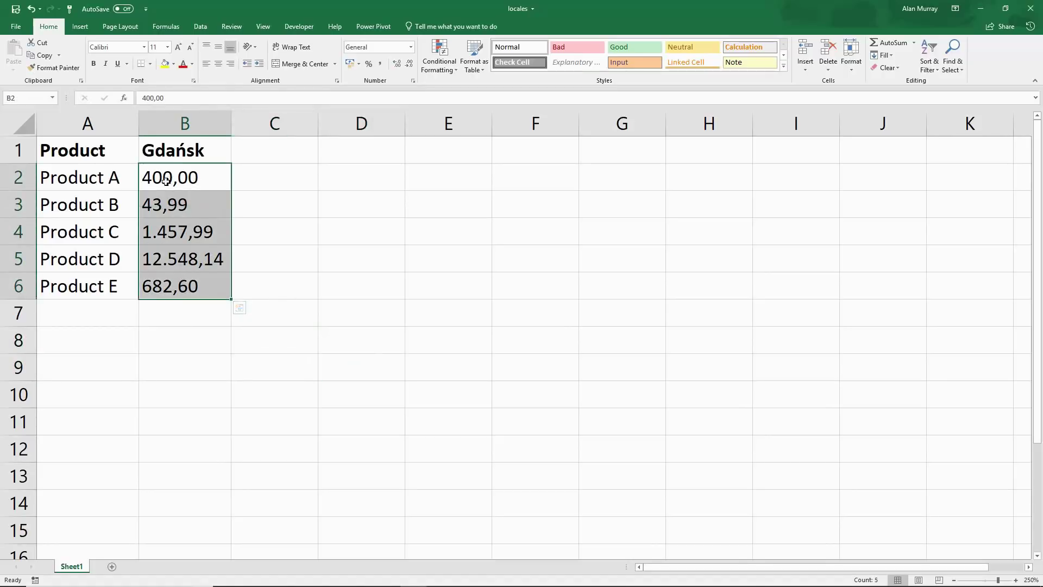
left_click_drag(168, 180, 175, 286)
left_click(256, 332)
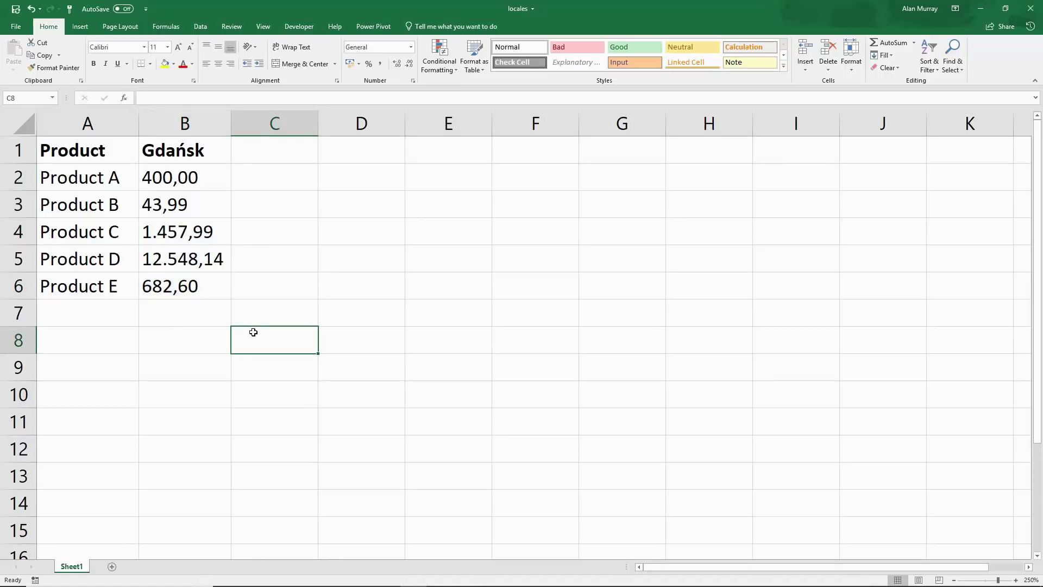
key("alt+Tab")
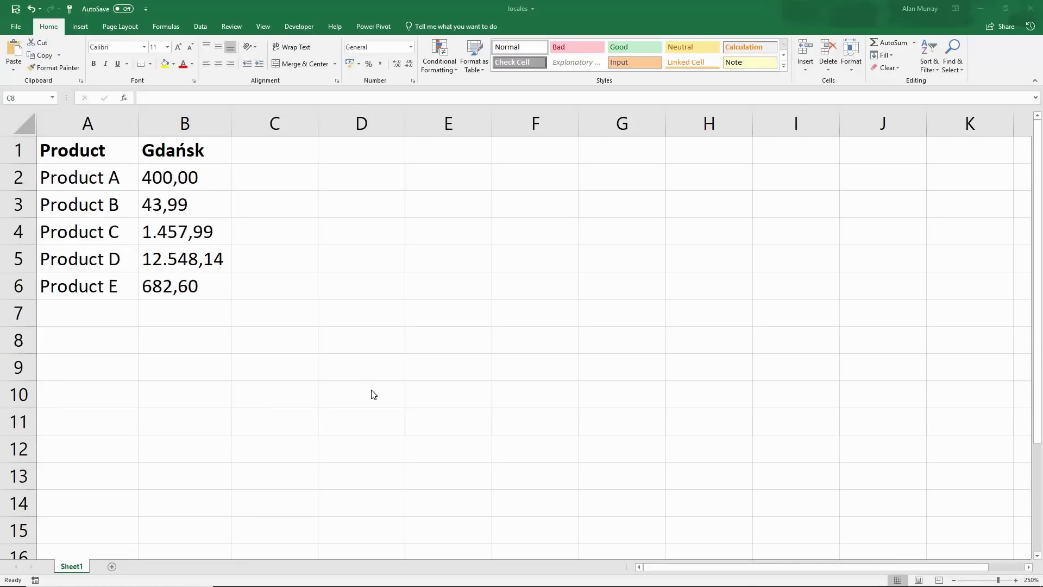
left_click(191, 124)
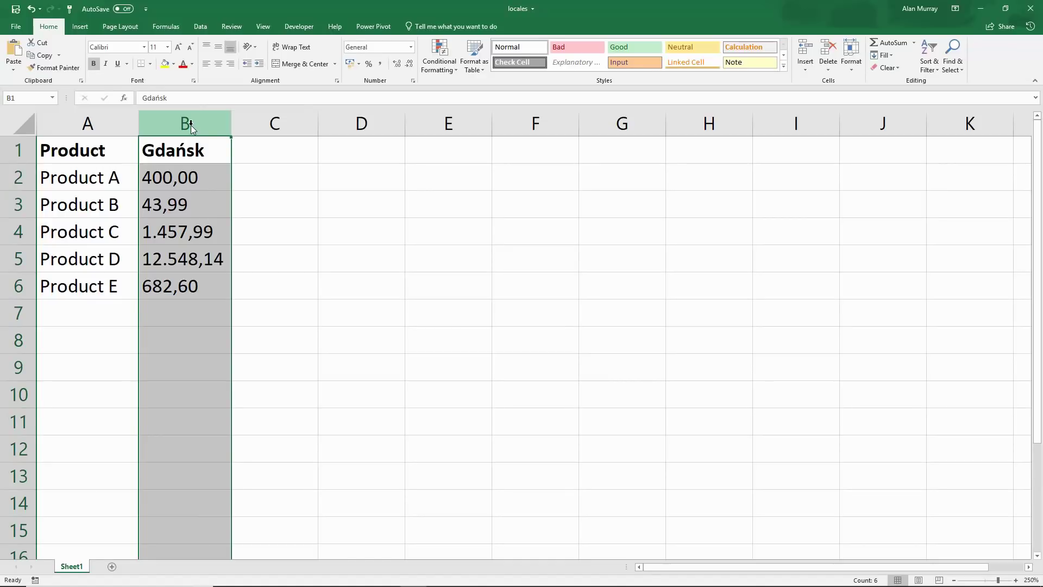
- Remove every thousands-separator dot from the Gdańsk values via Replace All with an empty replacement
left_click(959, 66)
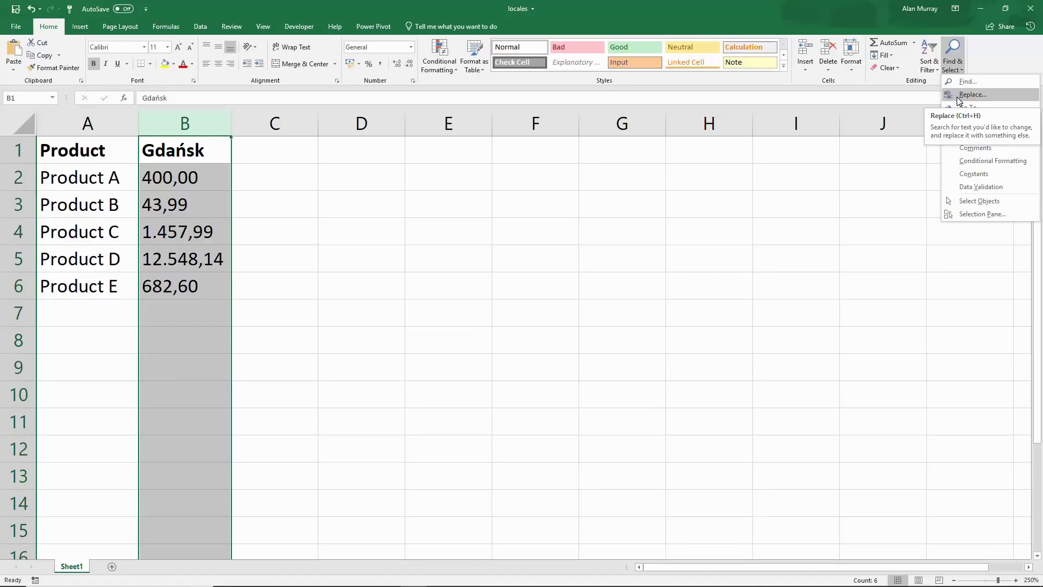
left_click(960, 95)
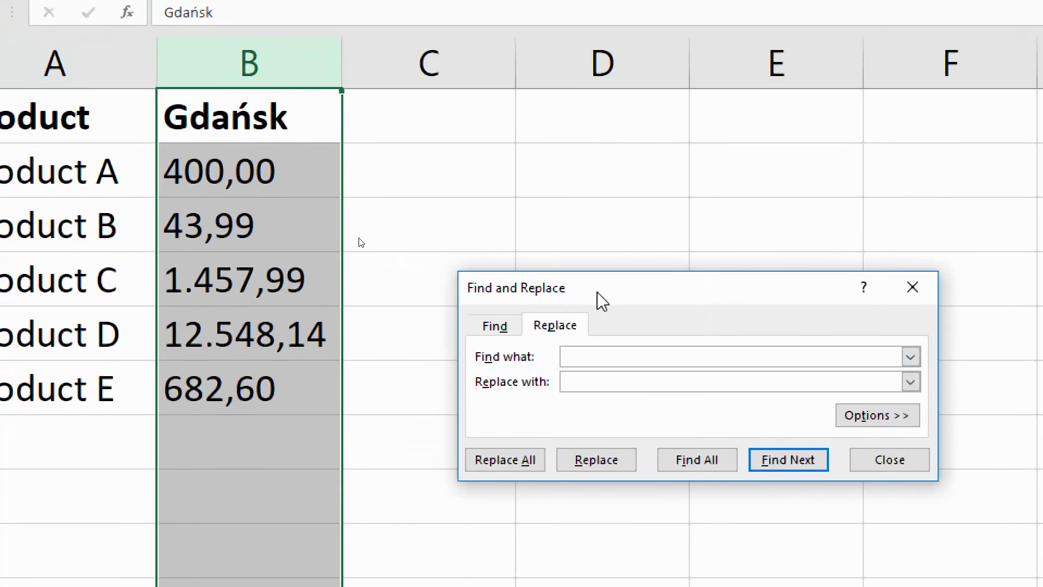
left_click_drag(595, 291, 536, 167)
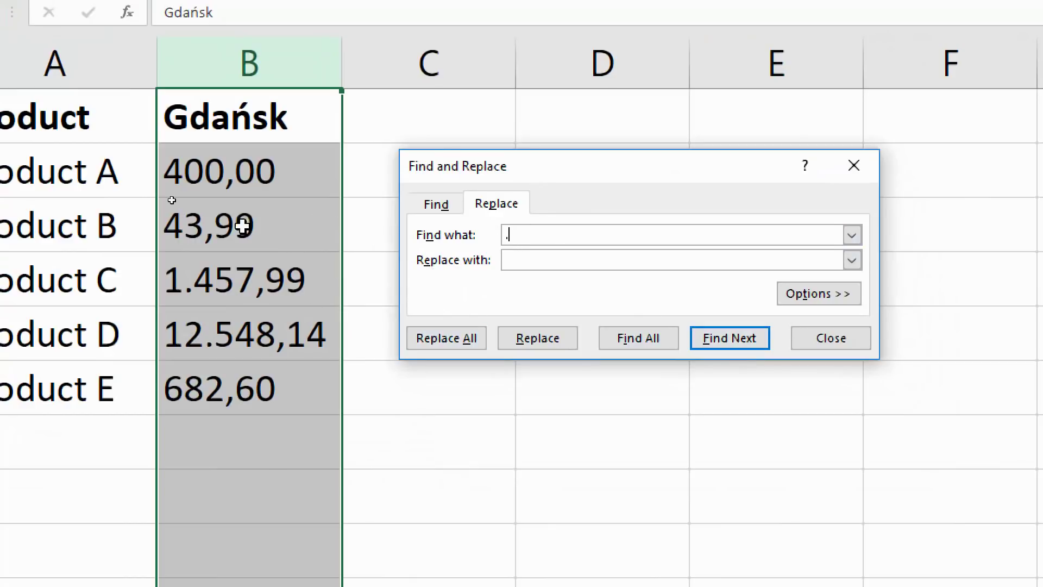
type(".")
left_click(473, 341)
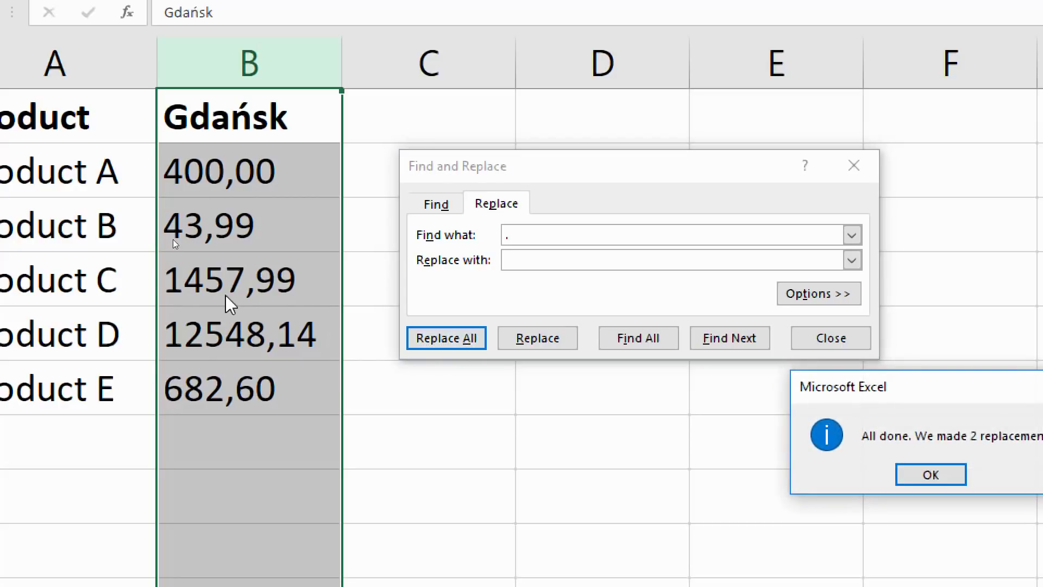
- Replace every decimal comma in column B with a dot so values read 1457.99 and 12548.14
left_click(912, 475)
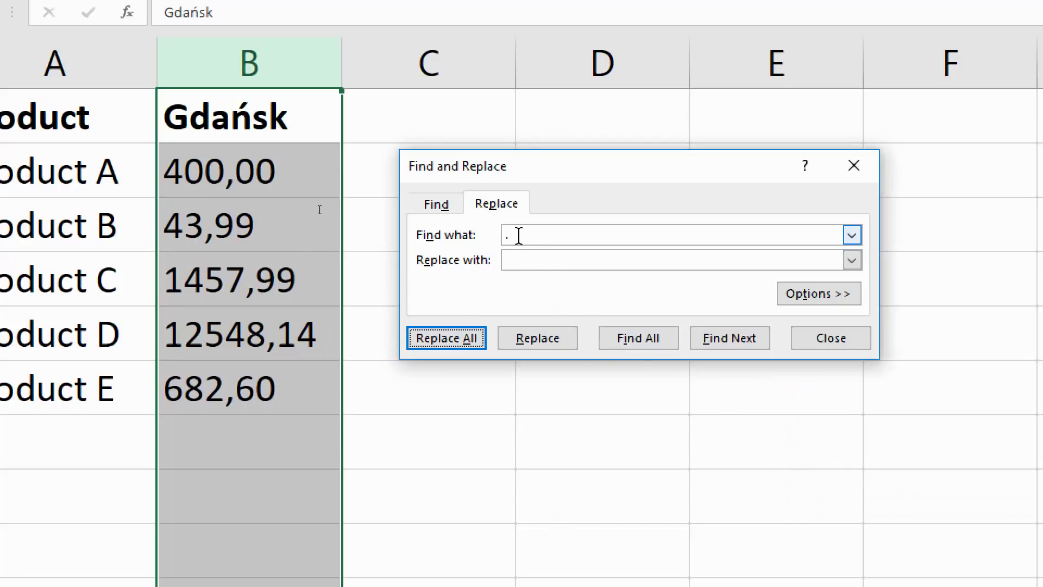
left_click(518, 236)
key("BackSpace")
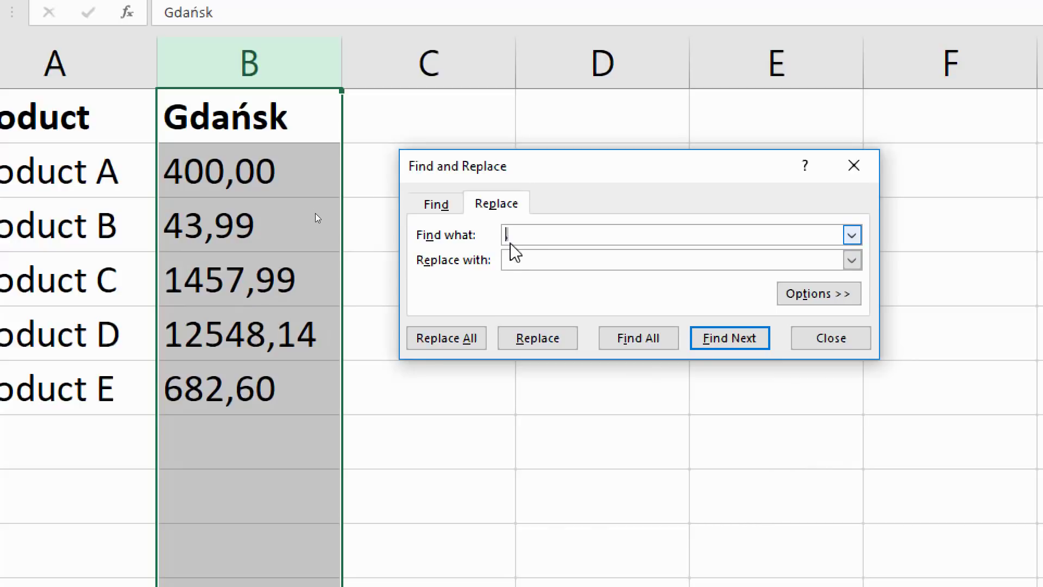
type(",")
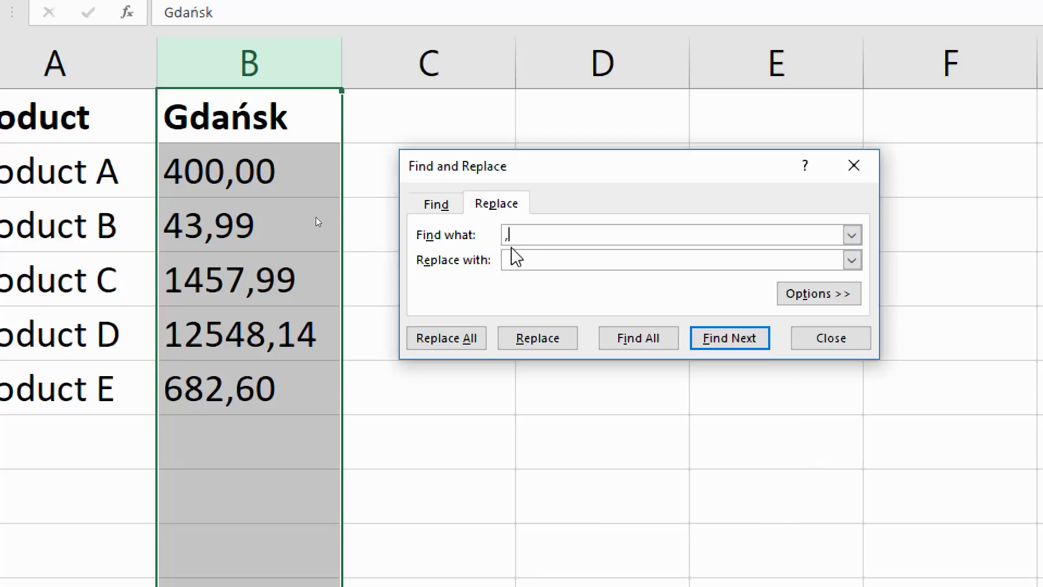
left_click(514, 259)
type(".")
left_click(448, 341)
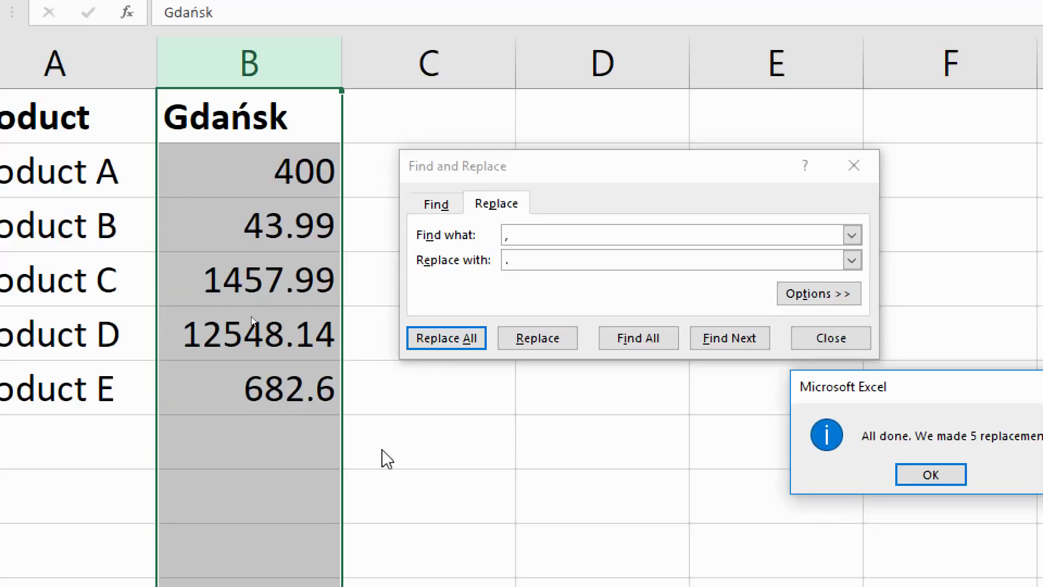
left_click(929, 476)
left_click(834, 337)
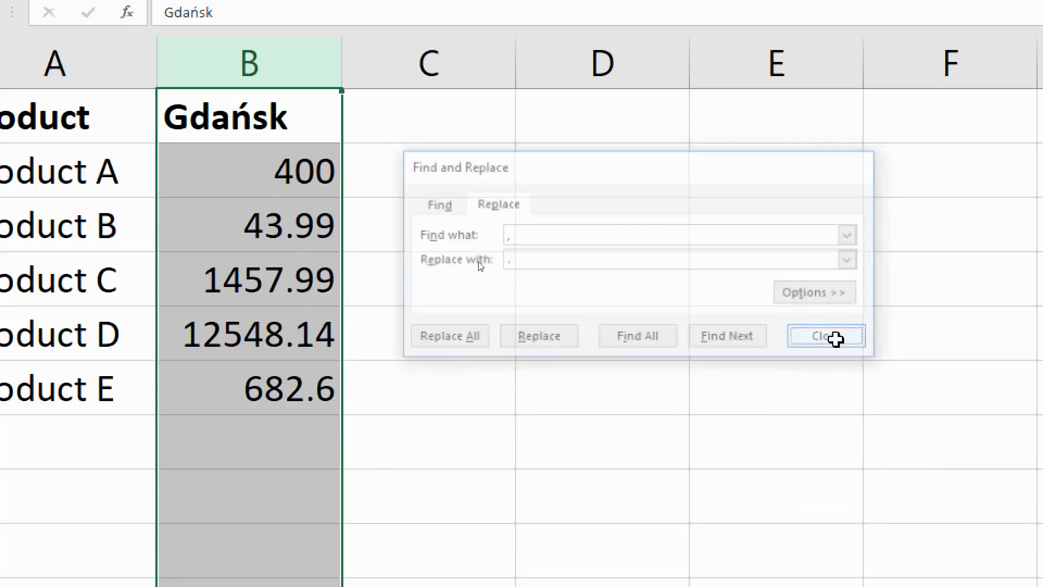
left_click(275, 170)
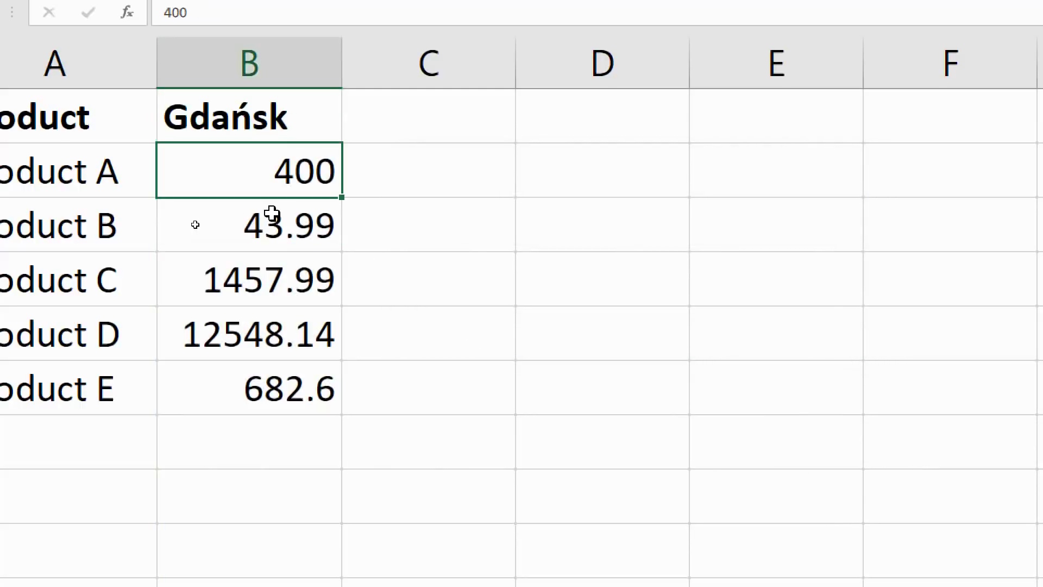
left_click_drag(272, 215, 266, 389)
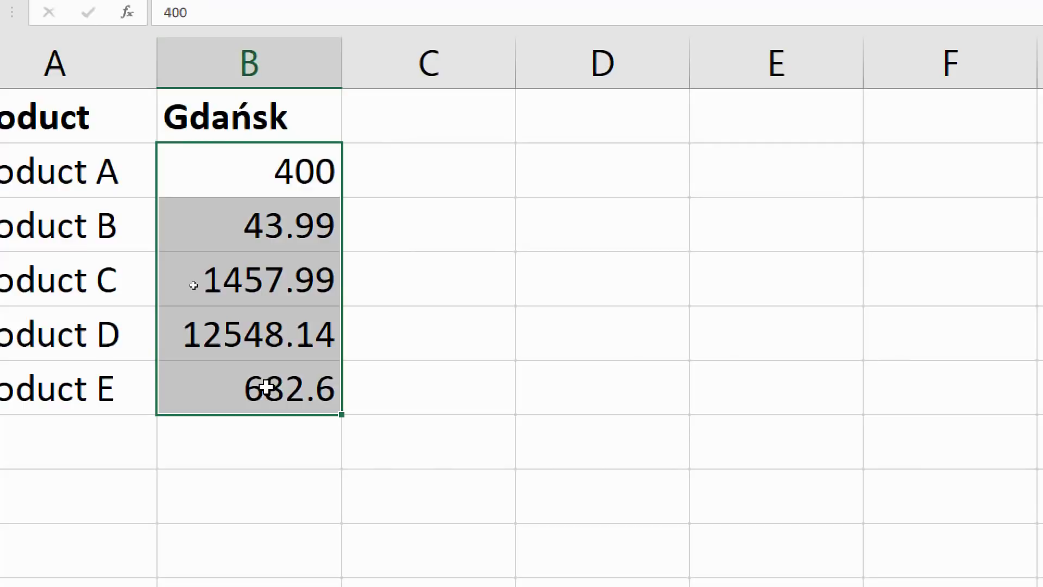
left_click(380, 282)
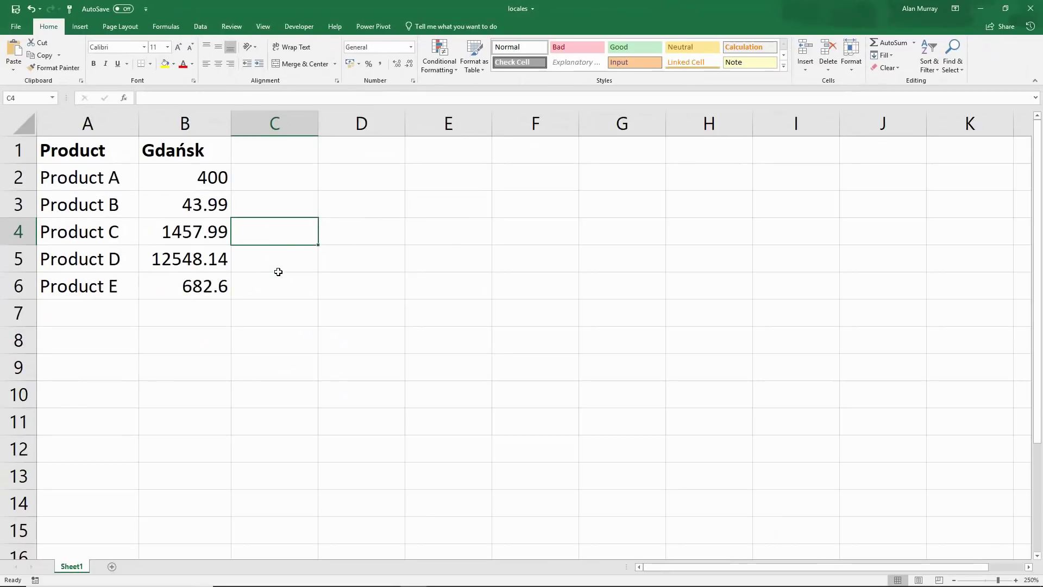
left_click(278, 276)
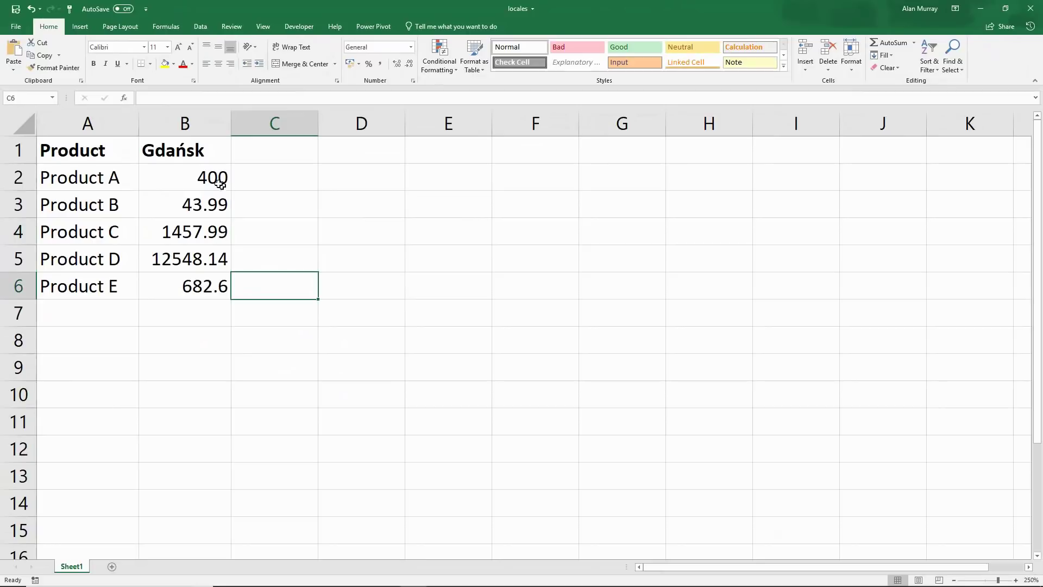
left_click_drag(221, 179, 213, 283)
left_click(274, 282)
left_click(330, 248)
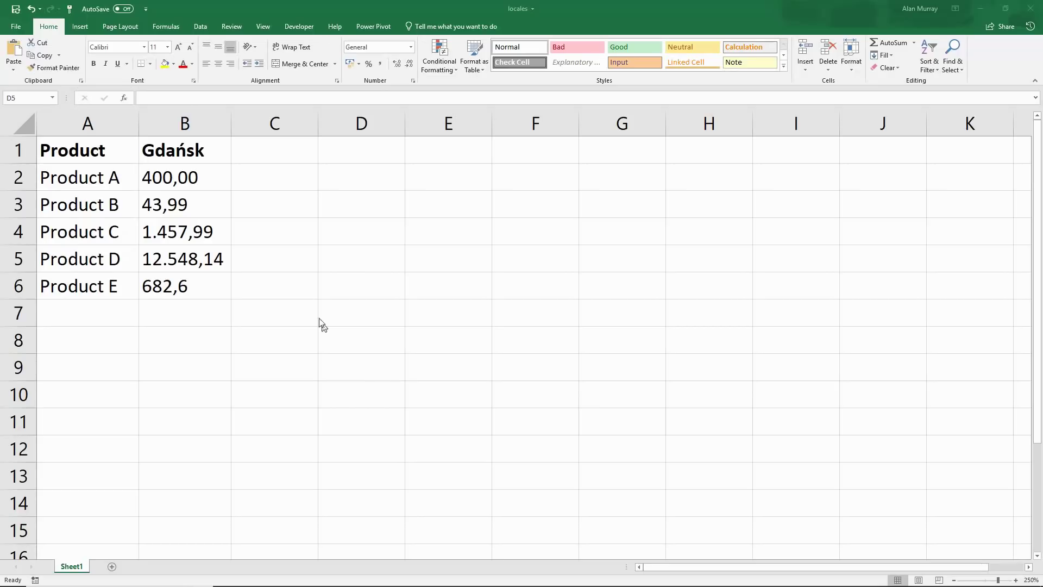
left_click_drag(189, 177, 203, 282)
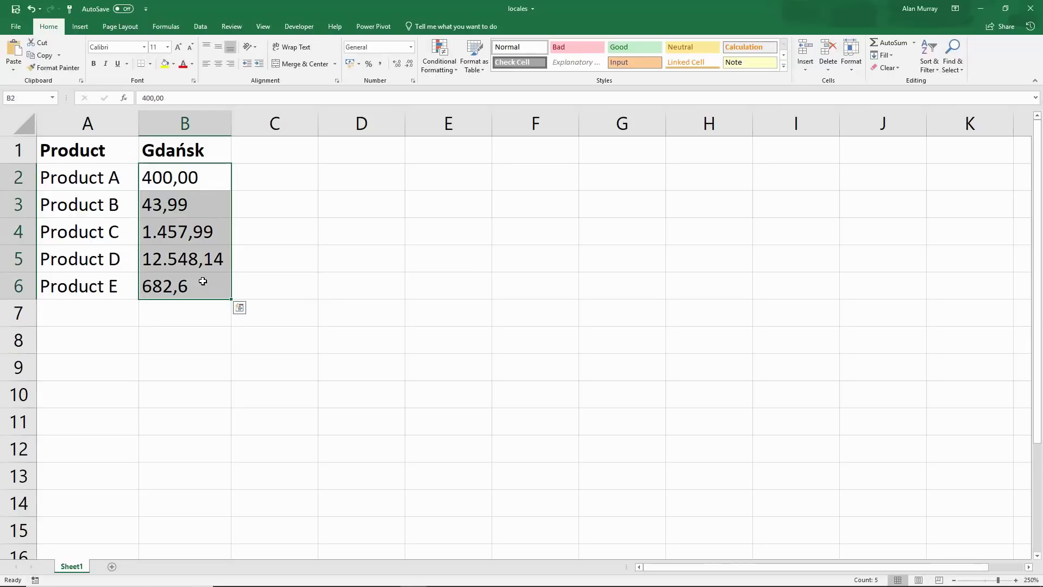
left_click(317, 298)
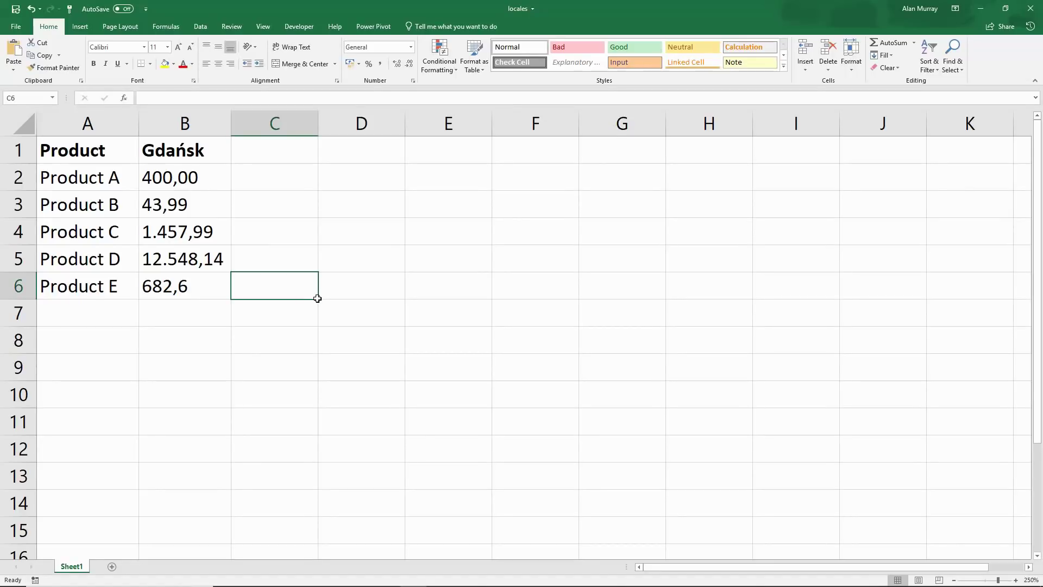
left_click(333, 367)
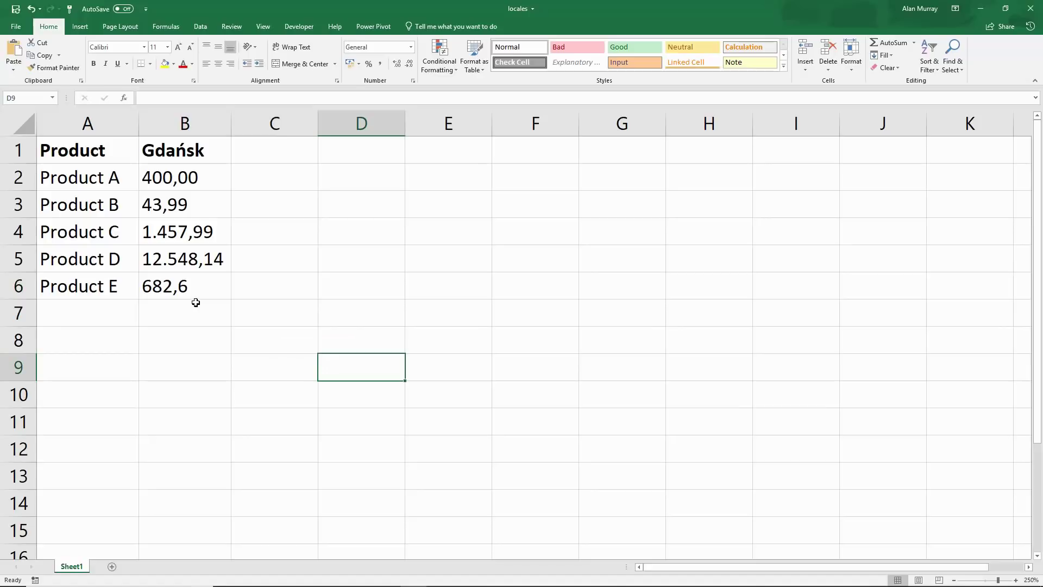
left_click(286, 314)
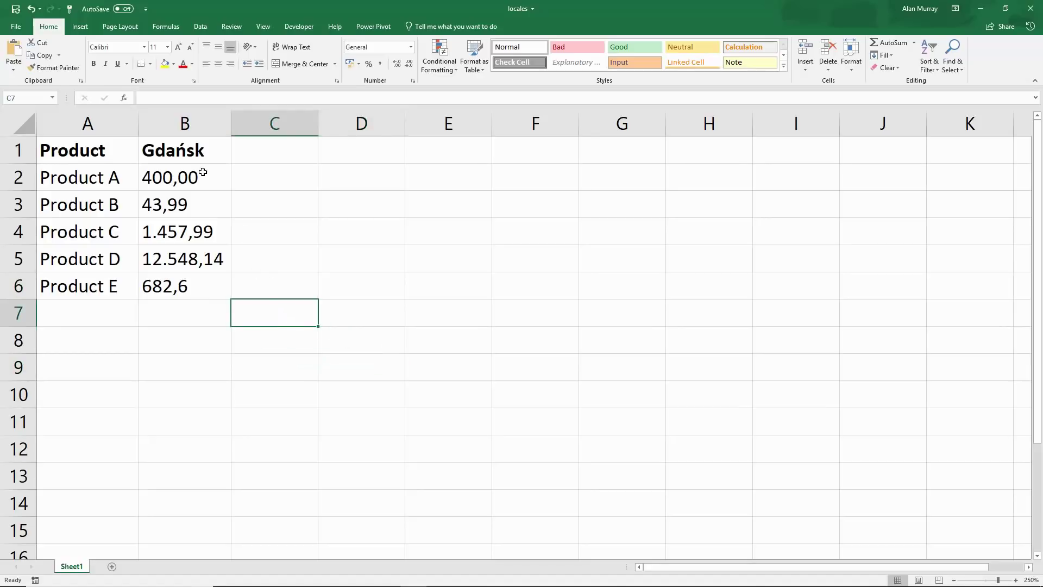
left_click_drag(203, 176, 205, 283)
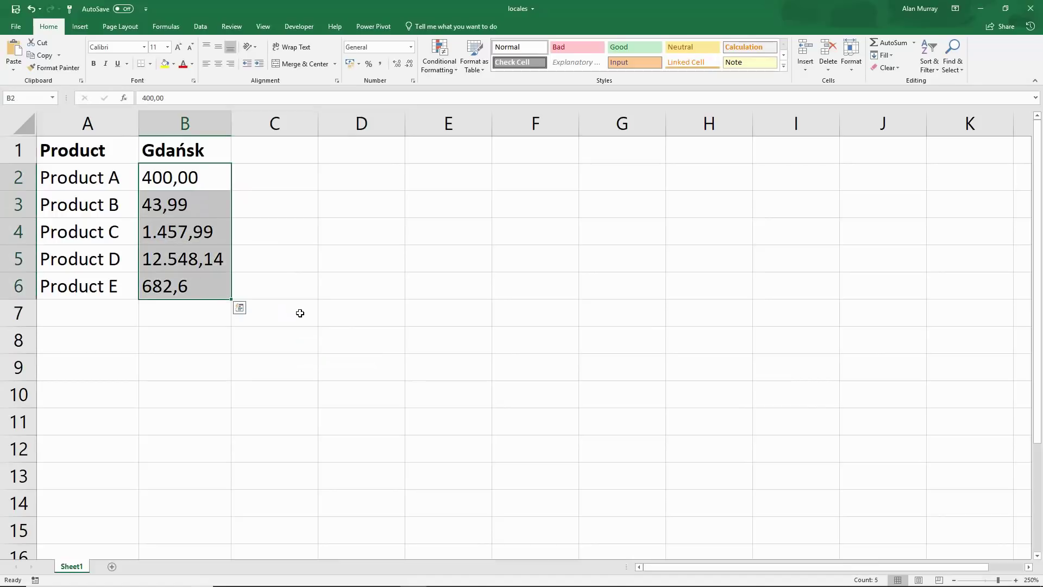
left_click(300, 313)
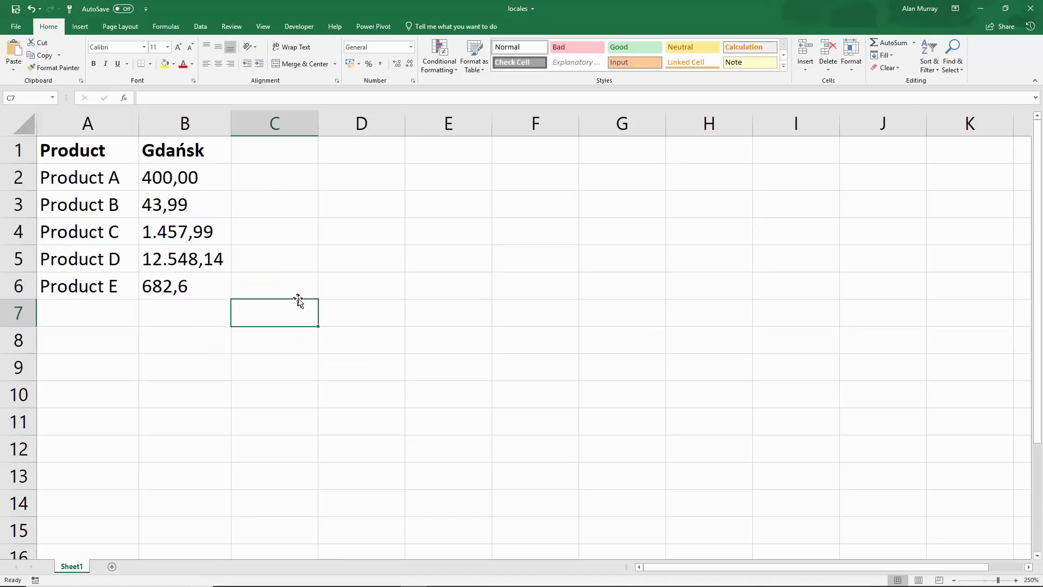
left_click(360, 348)
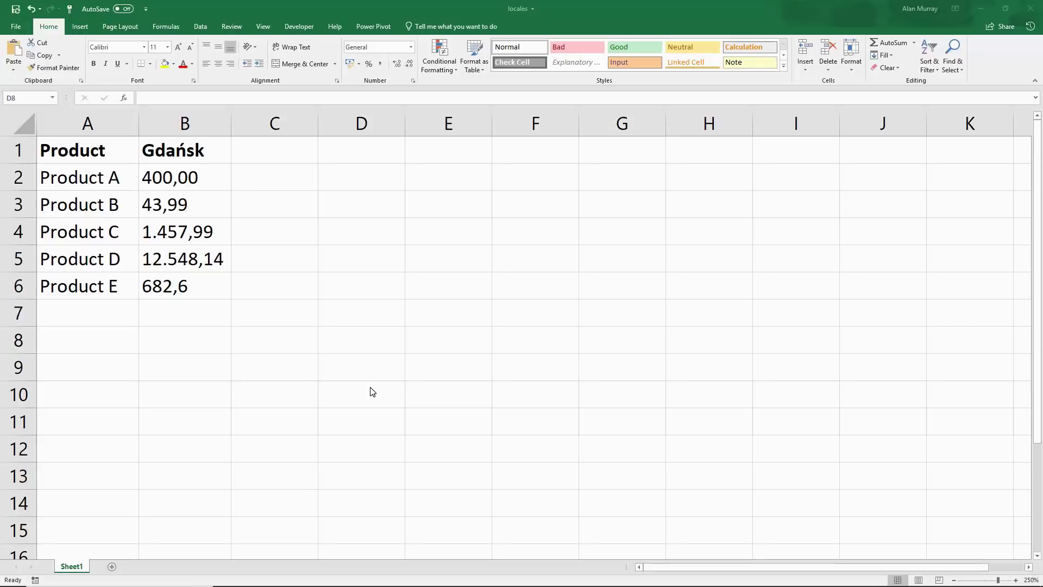
left_click(133, 236)
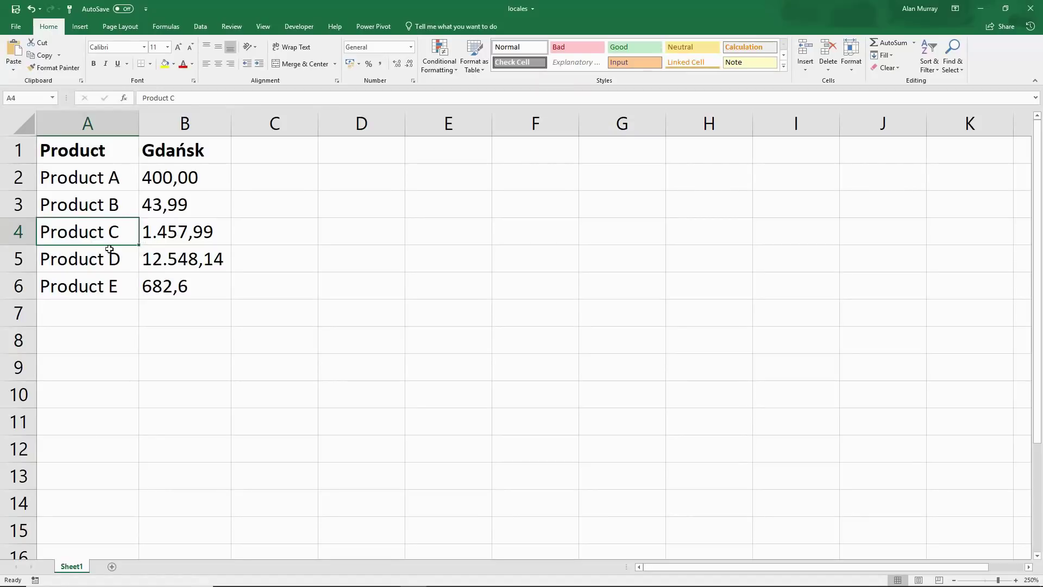
- Create a query from range $A$1:$B$6 with headers, opening Product and Gdańsk in Power Query
left_click(198, 26)
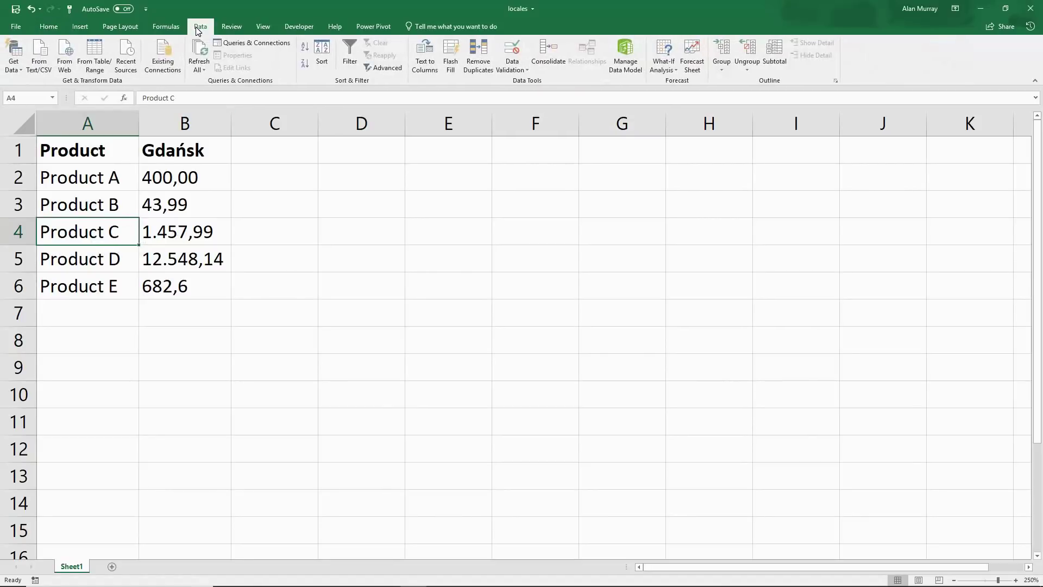
left_click(101, 71)
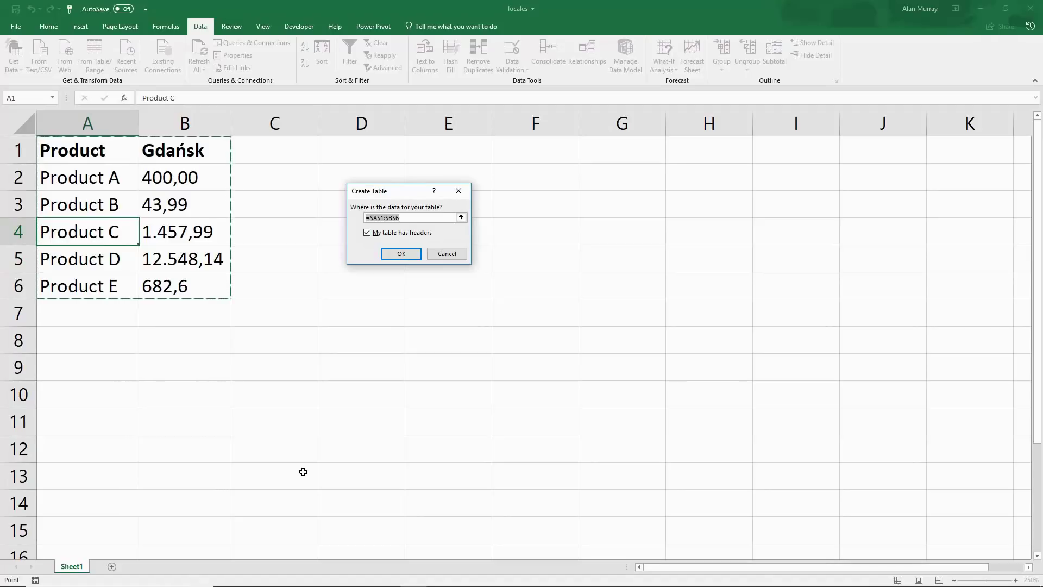
left_click(400, 254)
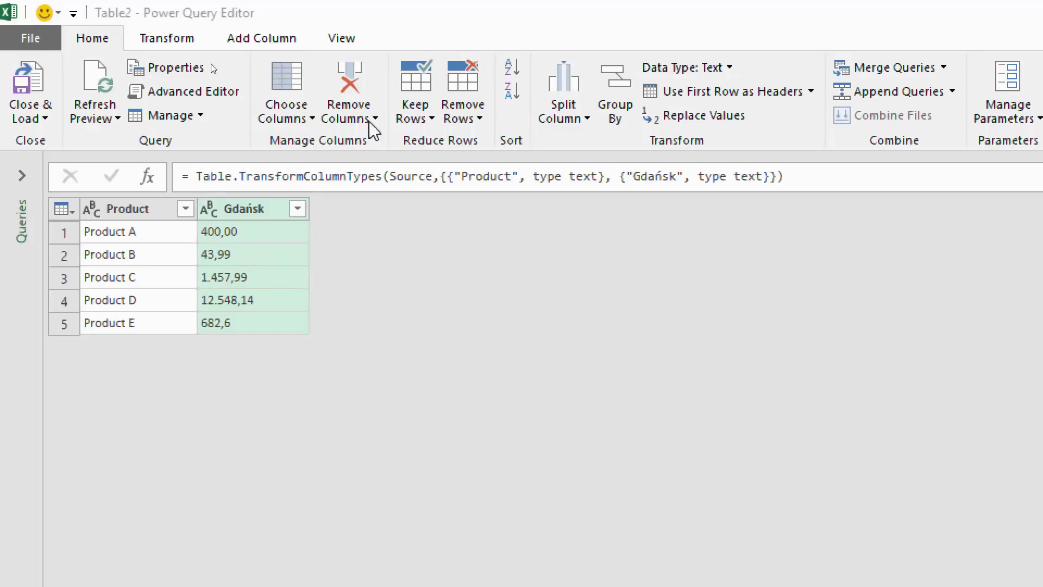
- Bring up Replace Values for the Gdańsk column in Power Query Editor
left_click(706, 122)
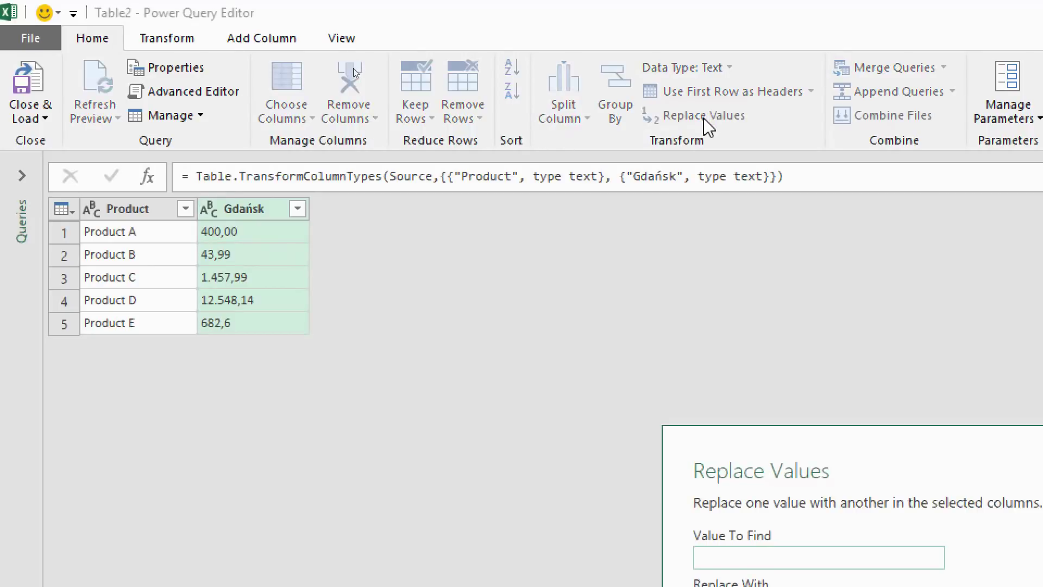
- Replace every dot in Gdańsk with nothing, giving 1457,99 and 12548,14, then reach its data-type list
left_click_drag(686, 442, 367, 227)
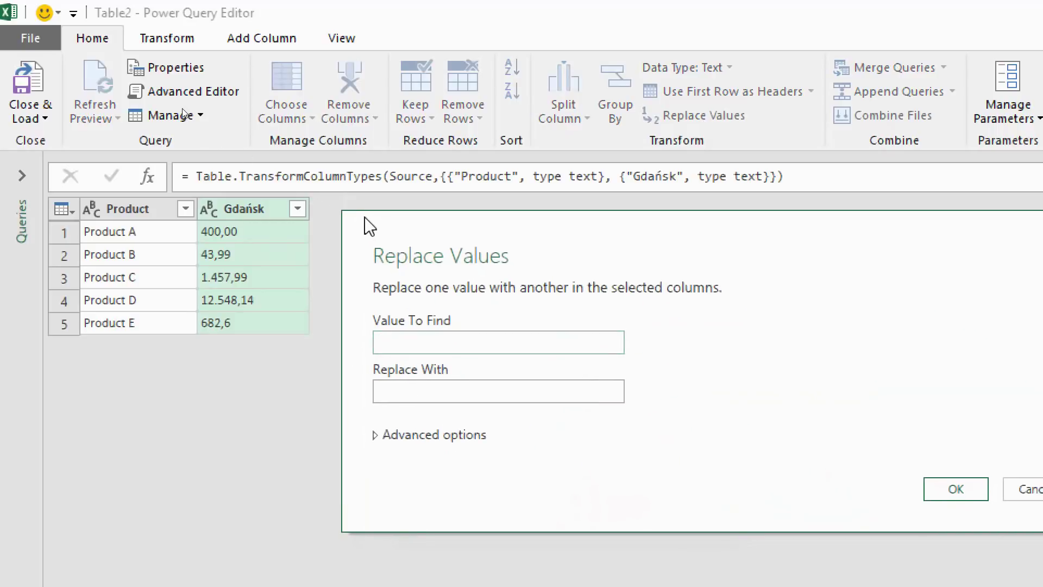
left_click(403, 342)
type(".")
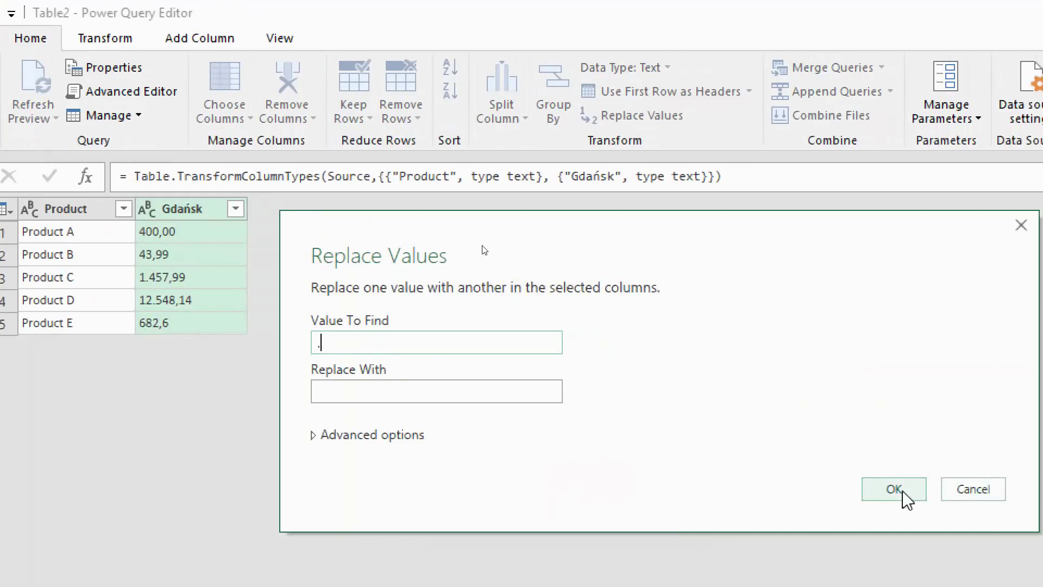
left_click(903, 491)
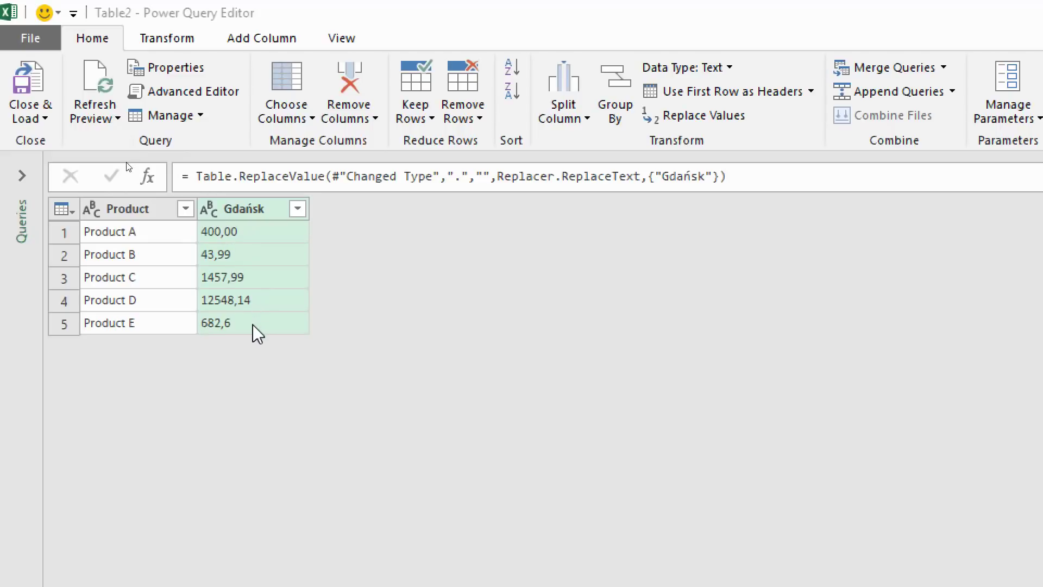
left_click(210, 209)
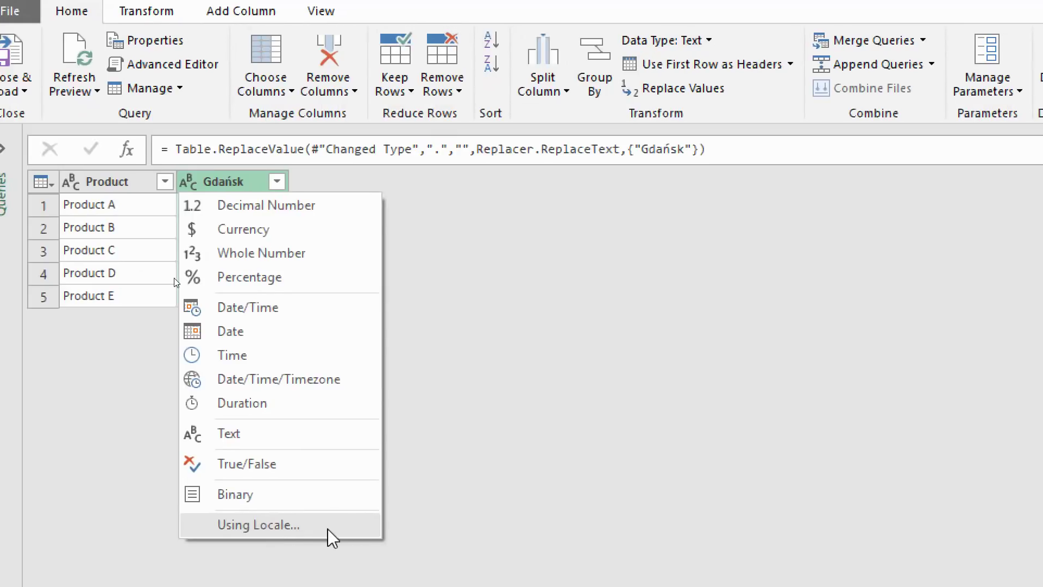
- Change Gdańsk to Currency using the Polish (Poland) locale, yielding 1457.99 and 12548.14
left_click(327, 528)
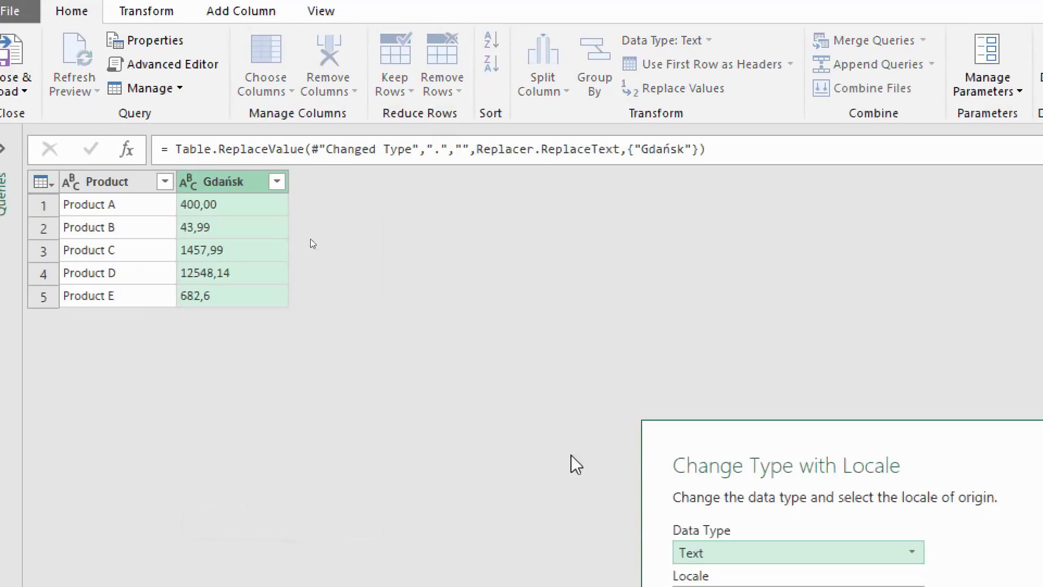
left_click_drag(666, 438, 395, 241)
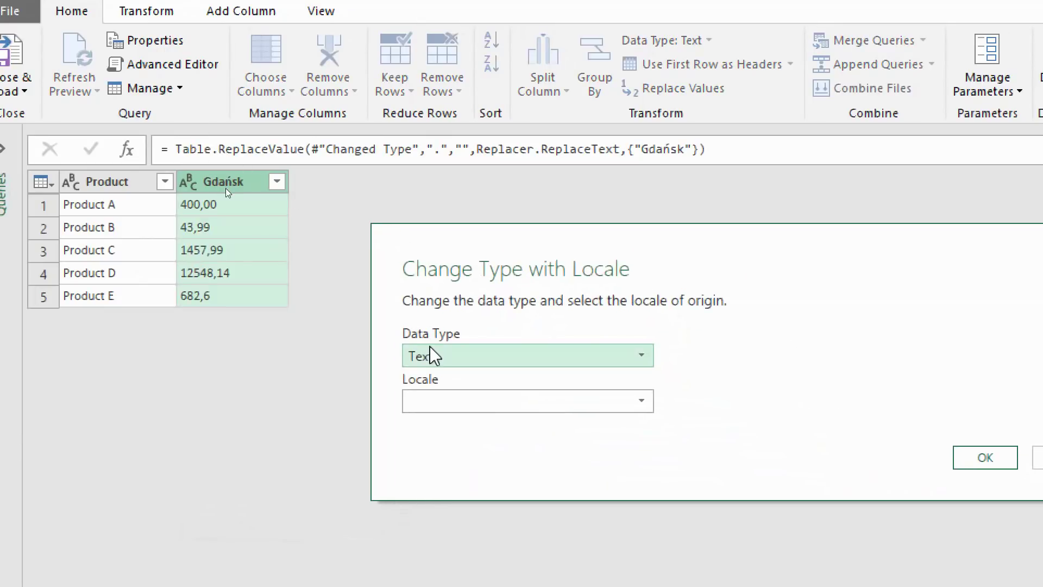
left_click(431, 355)
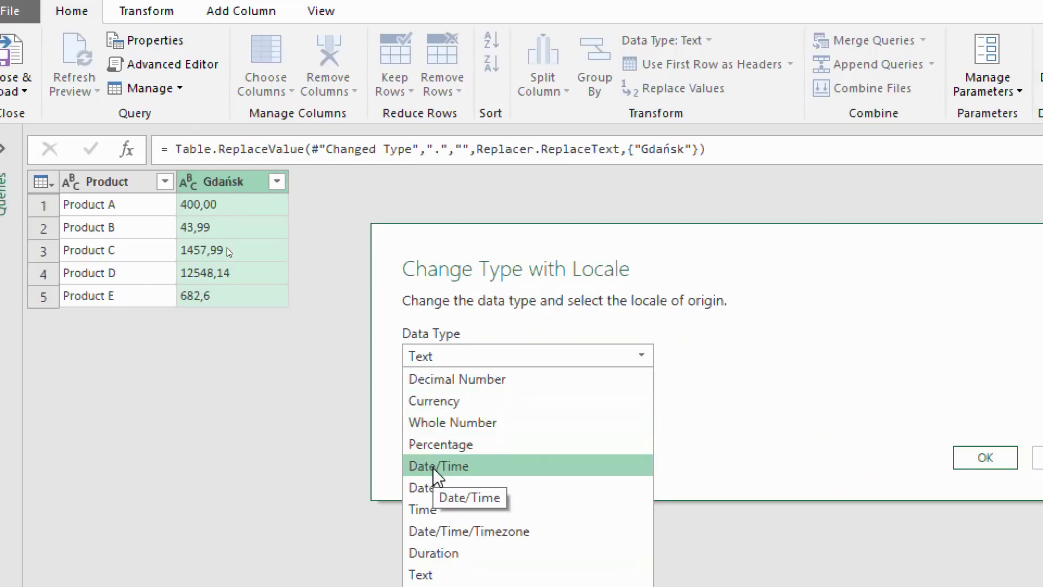
left_click(438, 404)
left_click_drag(473, 245, 435, 205)
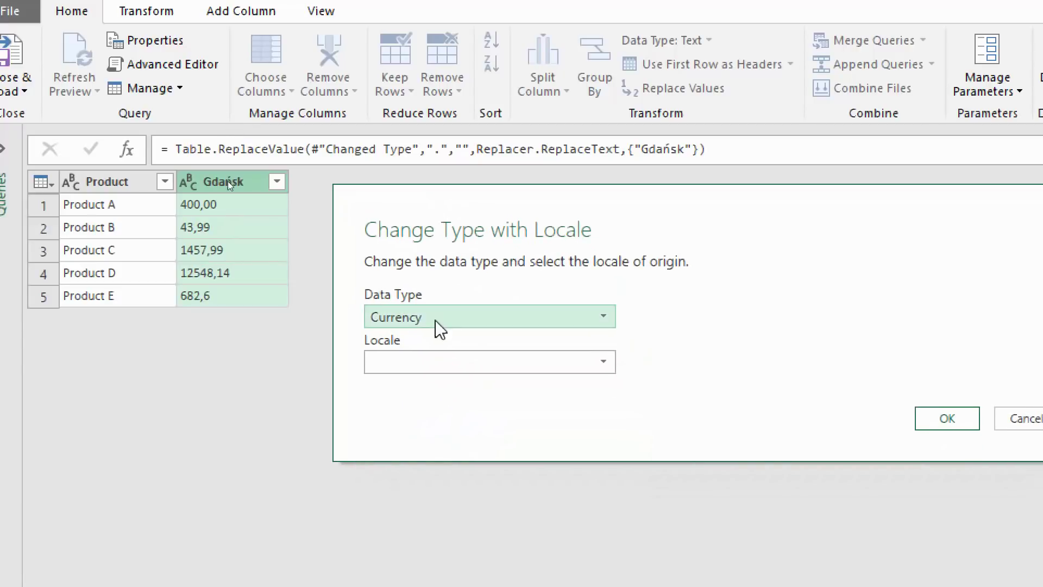
left_click(438, 371)
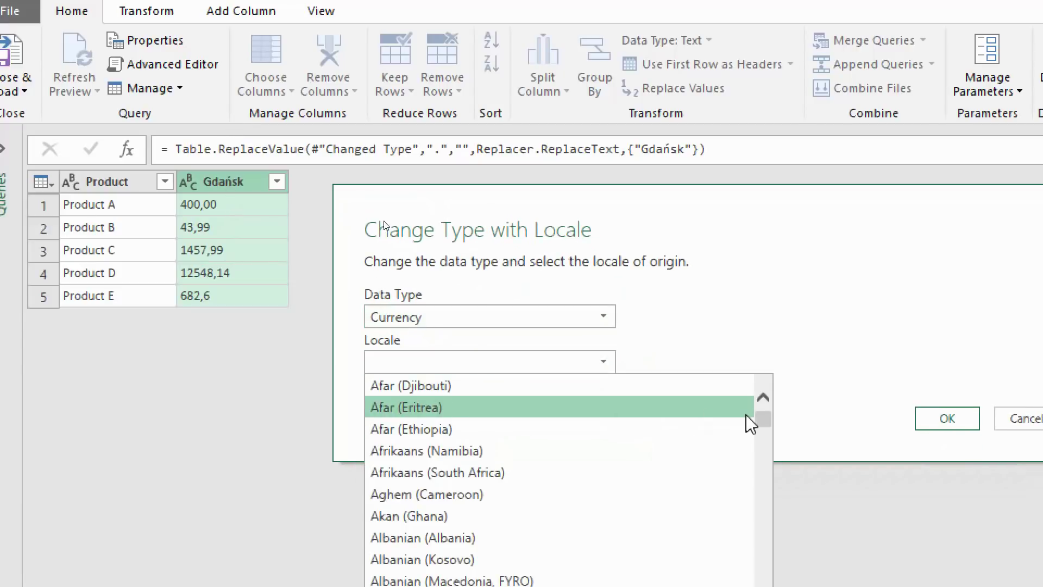
left_click_drag(762, 419, 761, 430)
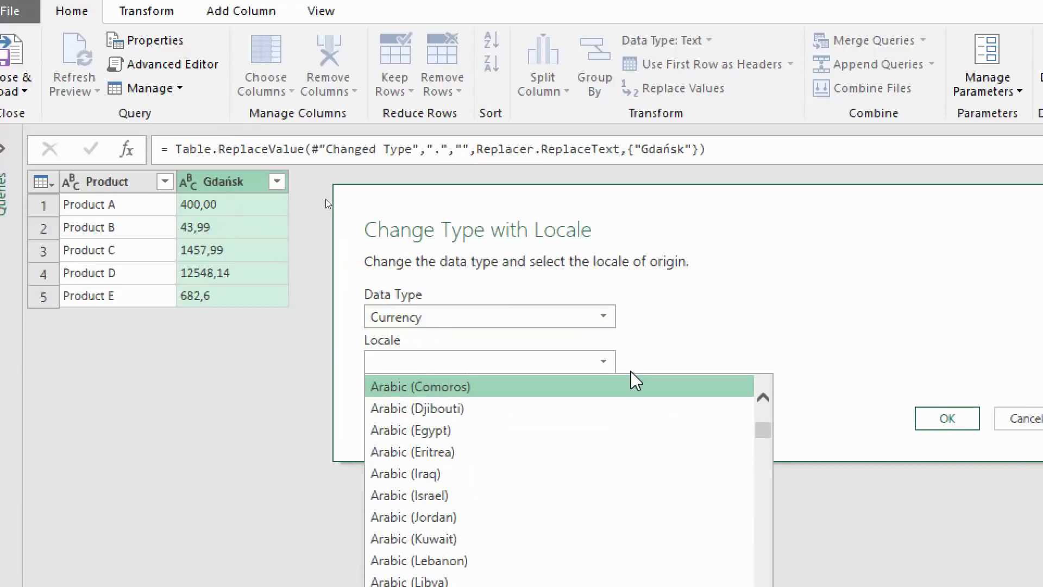
scroll(629, 373, "down", 15)
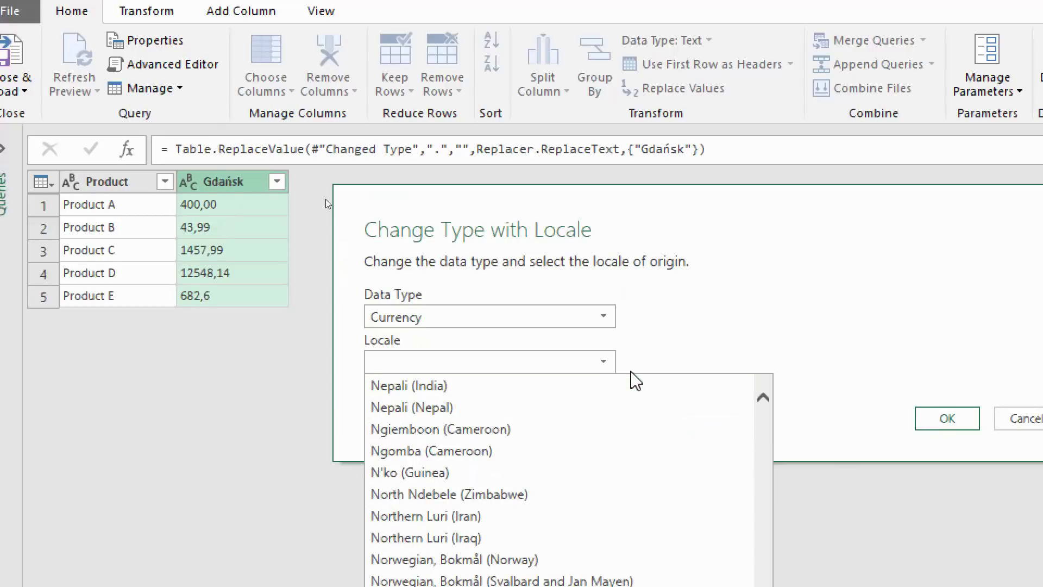
scroll(630, 485, "down", 2)
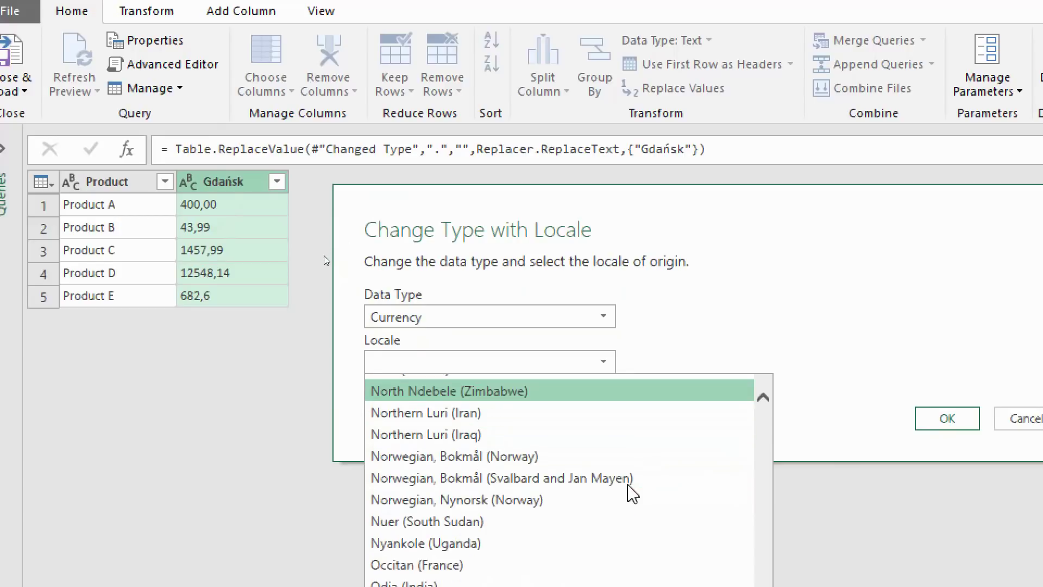
scroll(630, 489, "down", 2)
scroll(566, 475, "down", 2)
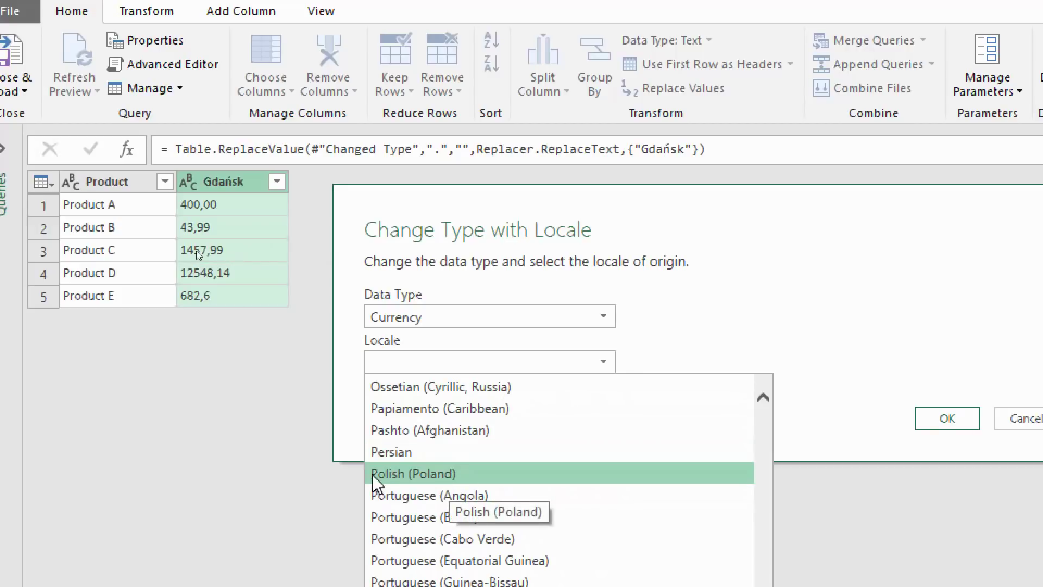
left_click(455, 476)
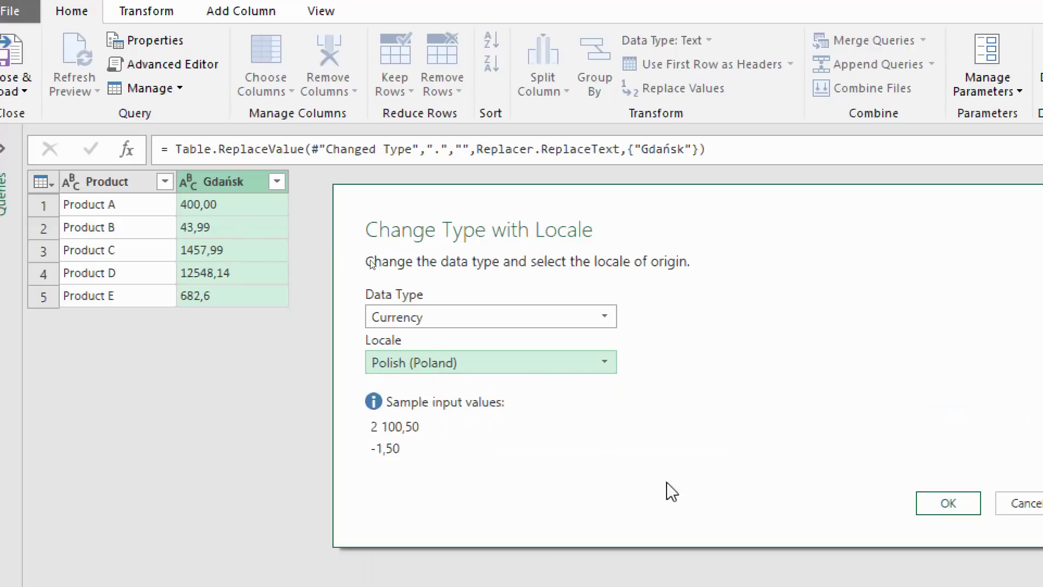
left_click(937, 503)
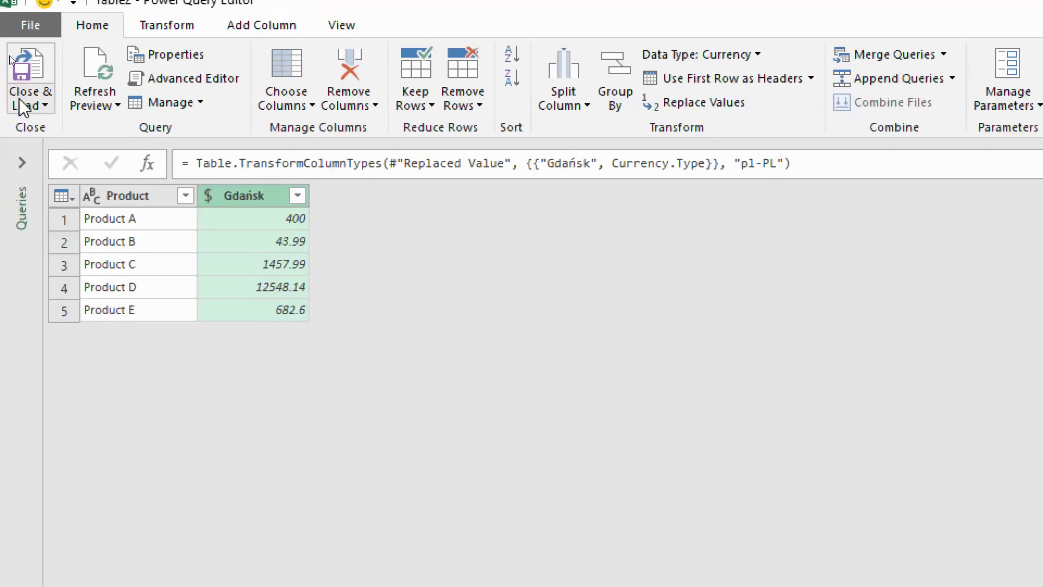
- Close & Load the query to the existing worksheet at cell D1 beside the original table
left_click(19, 99)
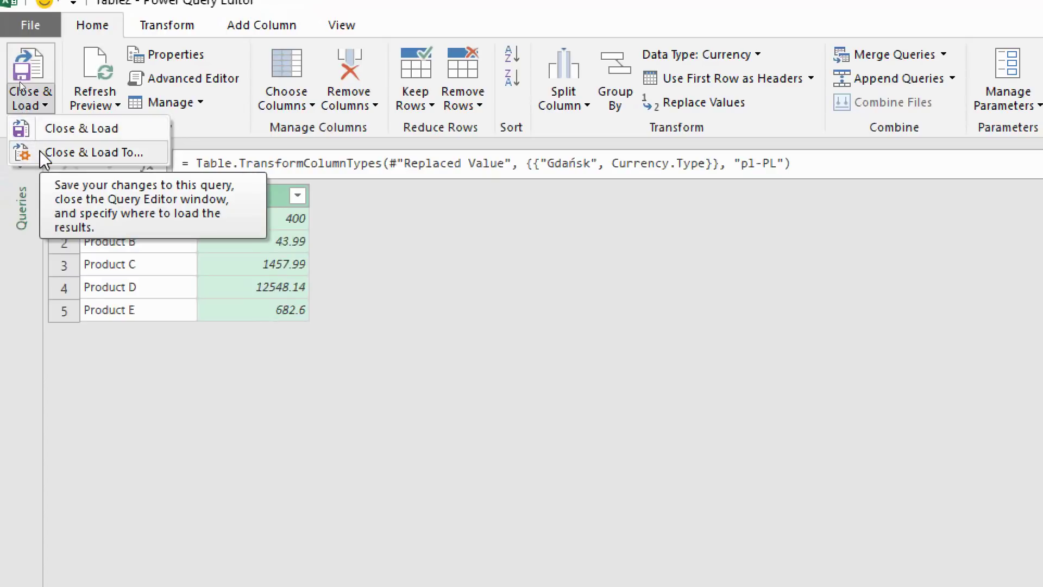
left_click(40, 128)
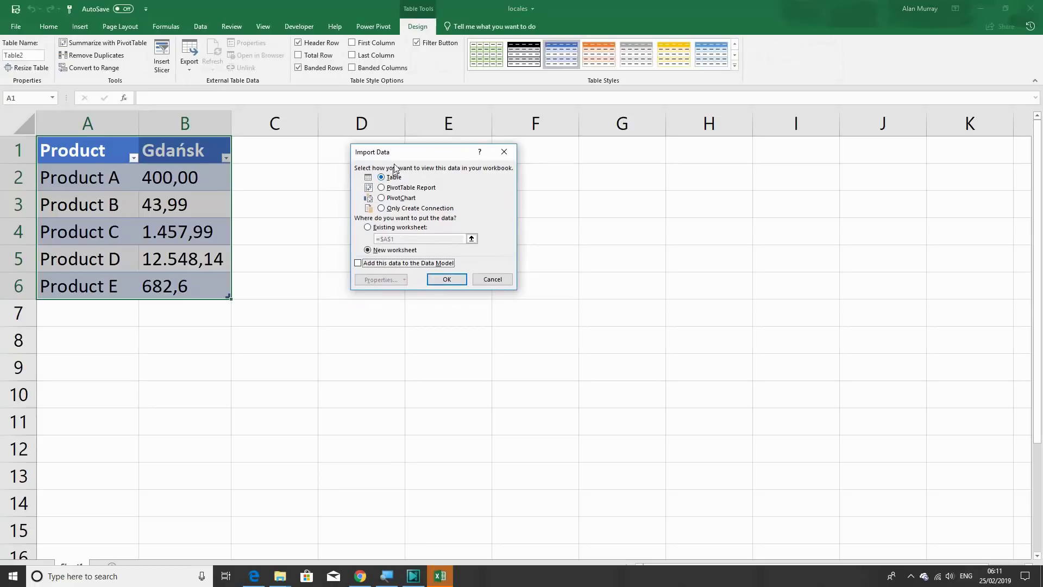
left_click(372, 227)
left_click_drag(411, 155, 337, 321)
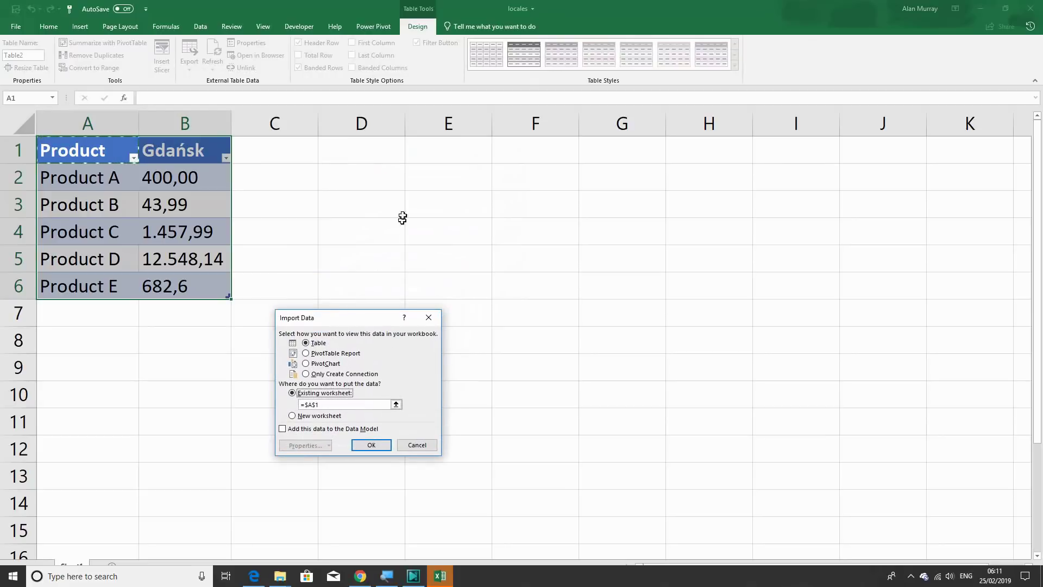
left_click(384, 156)
left_click(375, 447)
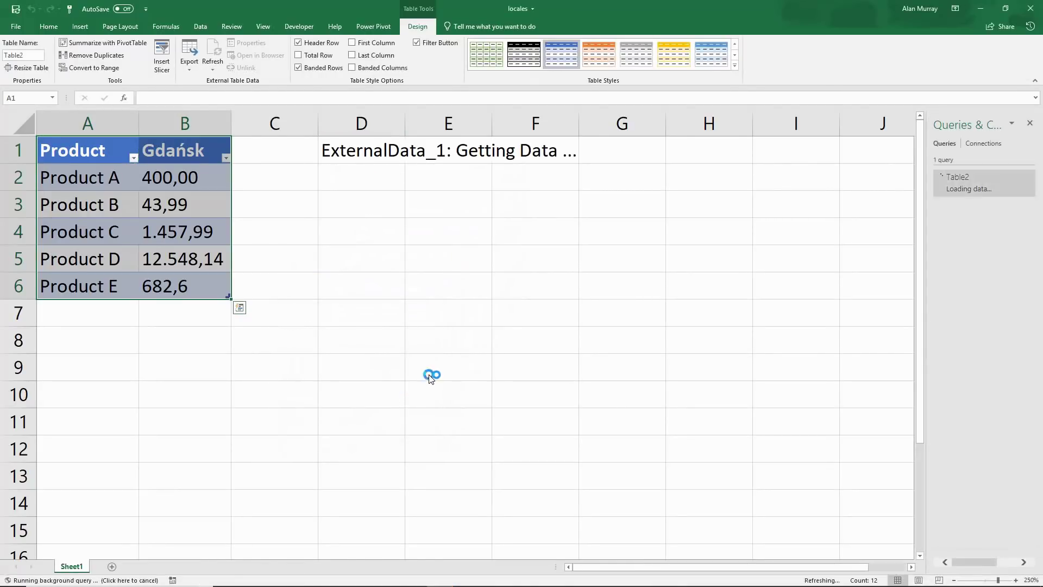
left_click(442, 367)
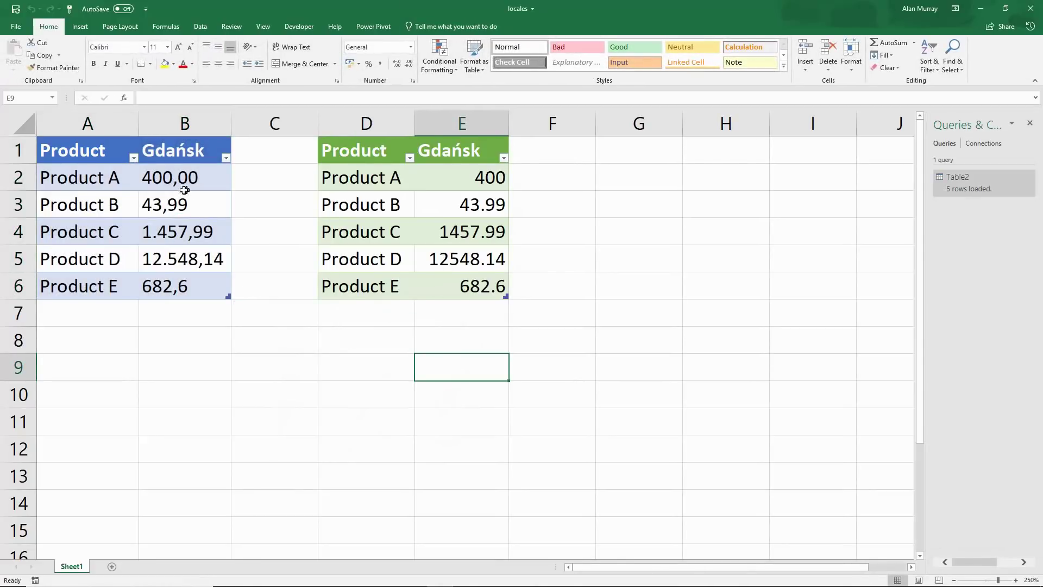
- Edit Product B's original Gdańsk price in B3 from 43,99 to 543,76
left_click(113, 206)
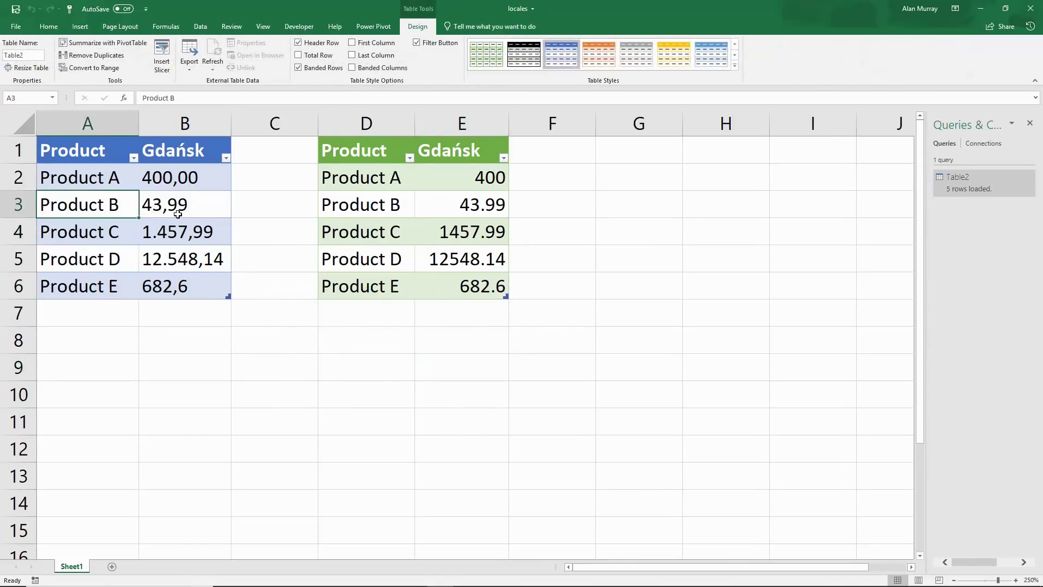
double_click(152, 204)
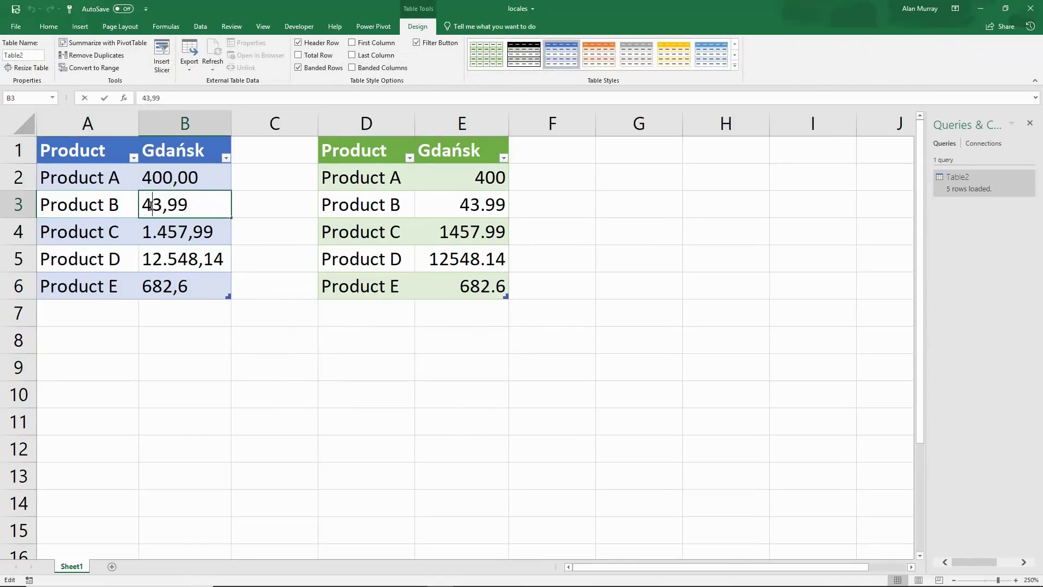
type("5")
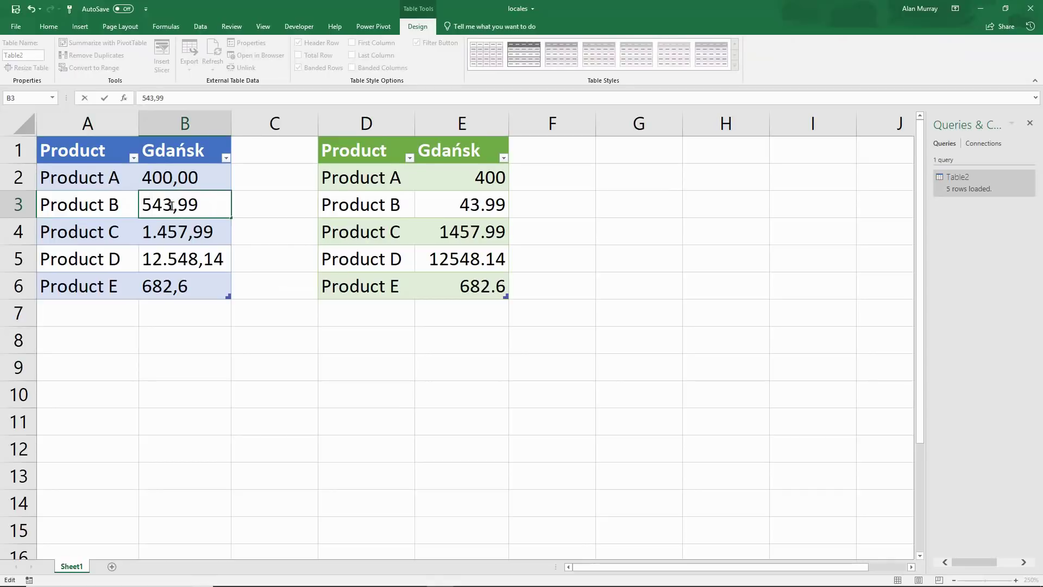
left_click_drag(181, 204, 201, 204)
type("7")
type("6")
left_click(197, 233)
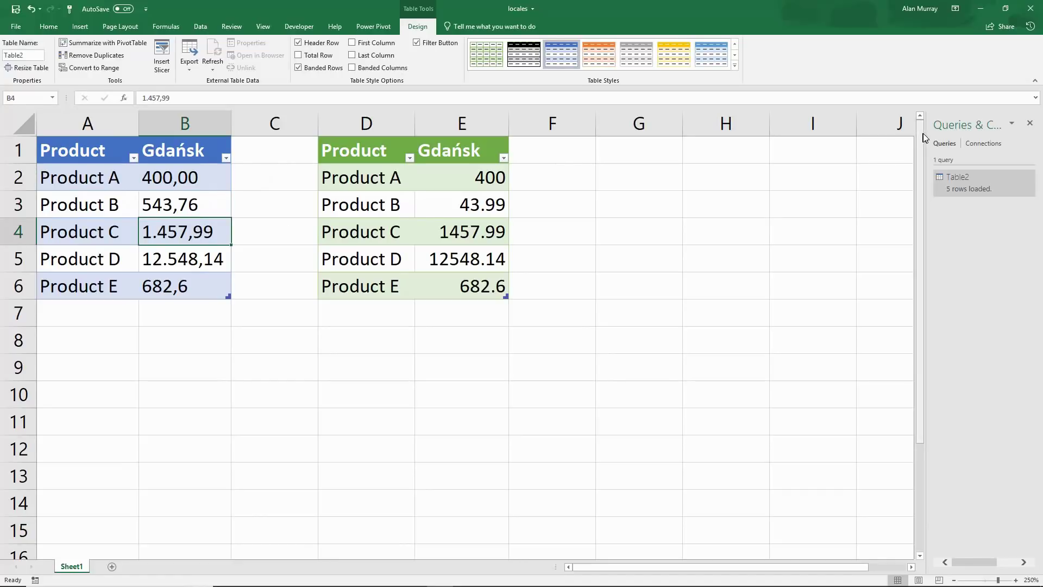
left_click_drag(924, 138, 842, 139)
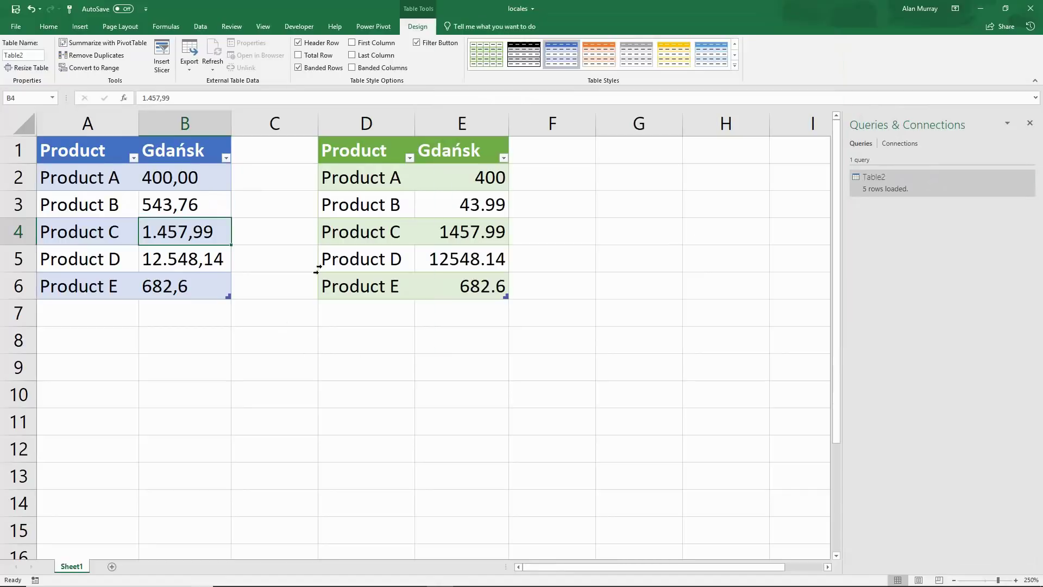
- Refresh All queries so the loaded table shows 543.76 for Product B
left_click(206, 30)
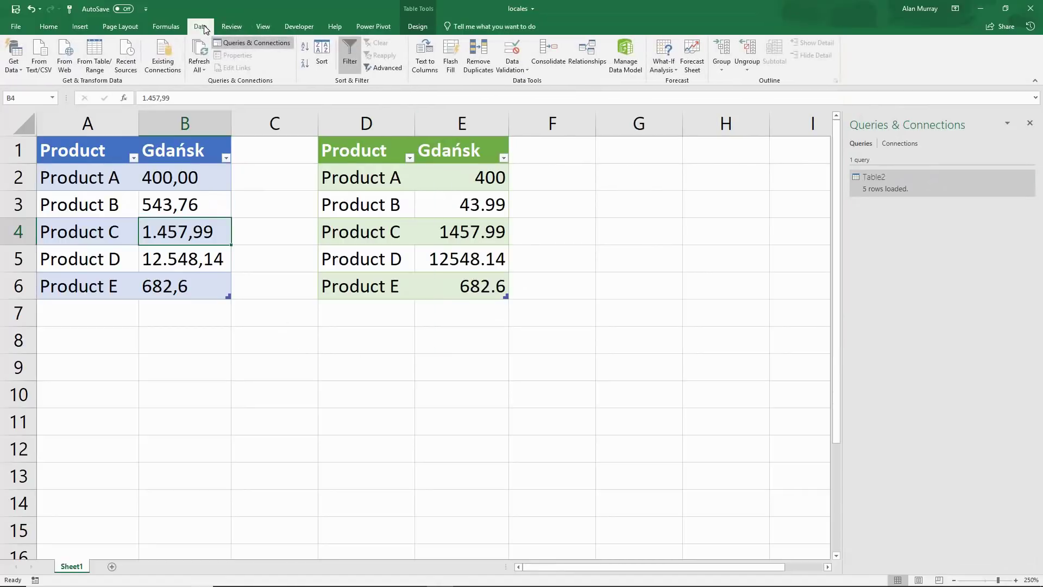
left_click(198, 70)
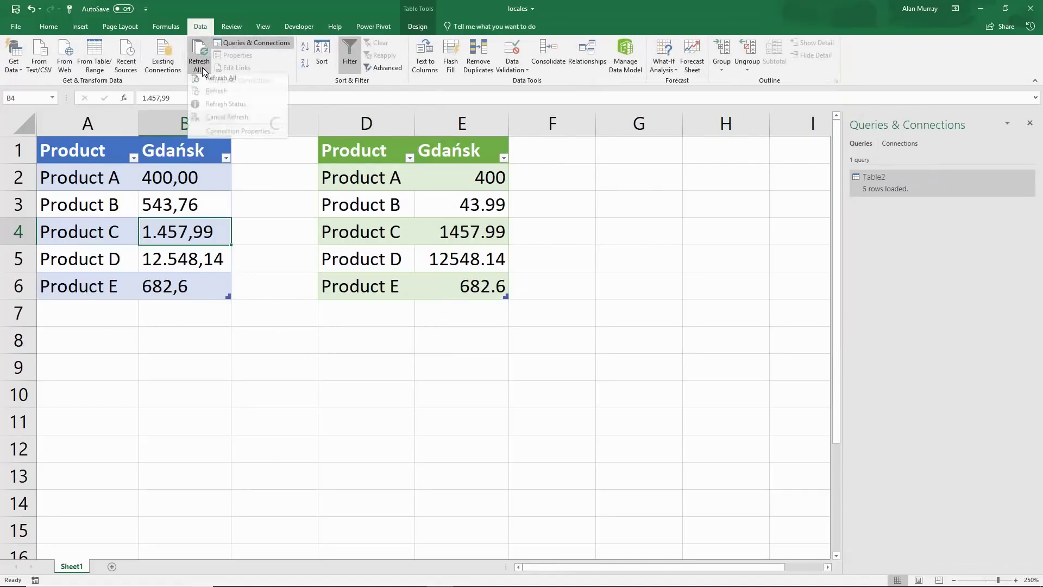
left_click(208, 82)
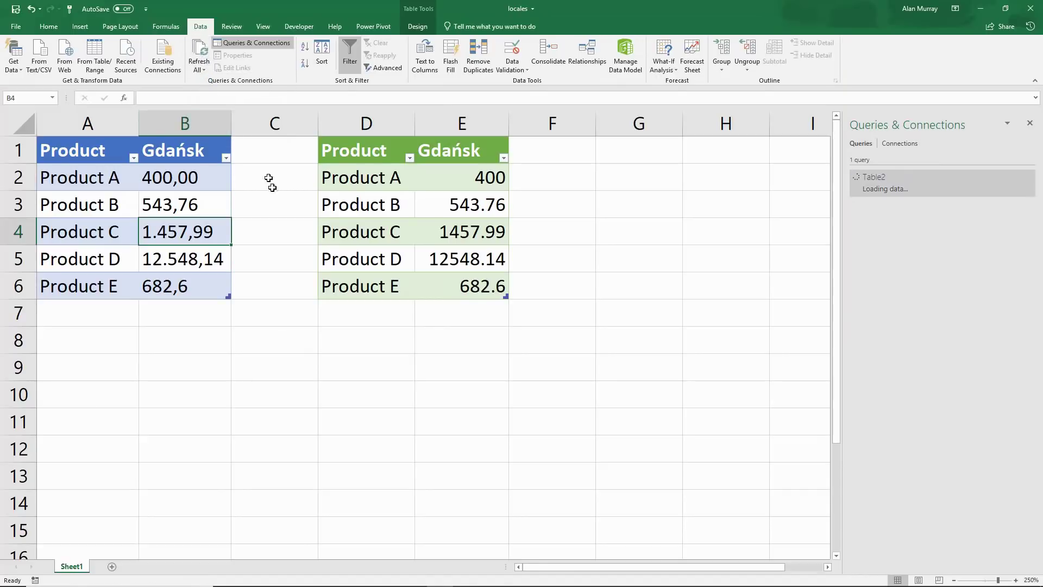
left_click(467, 205)
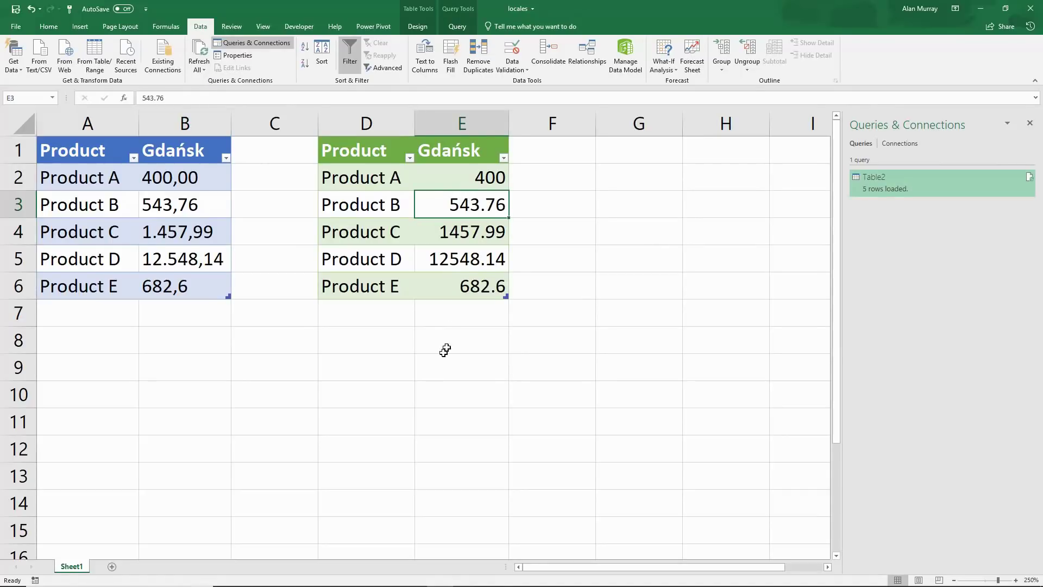
- Highlight the whole loaded table D1:E6 to review the refreshed values
left_click(388, 155)
left_click_drag(387, 155, 489, 286)
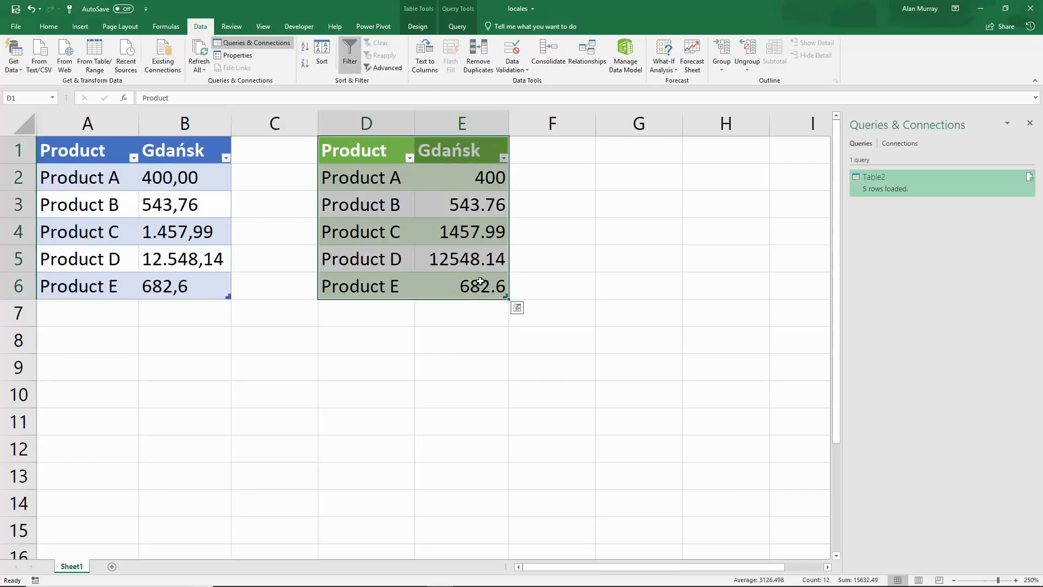
left_click(454, 340)
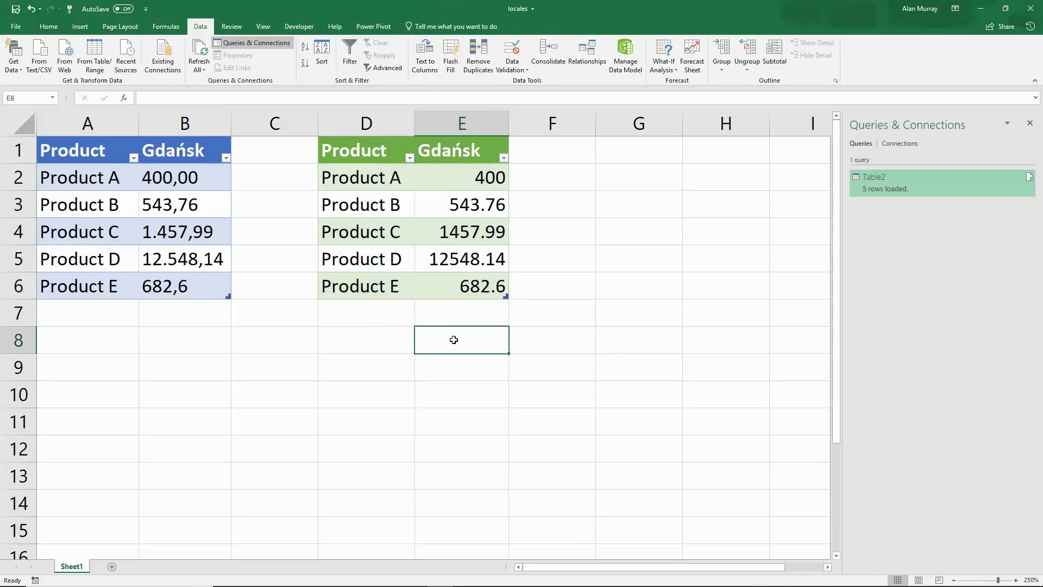